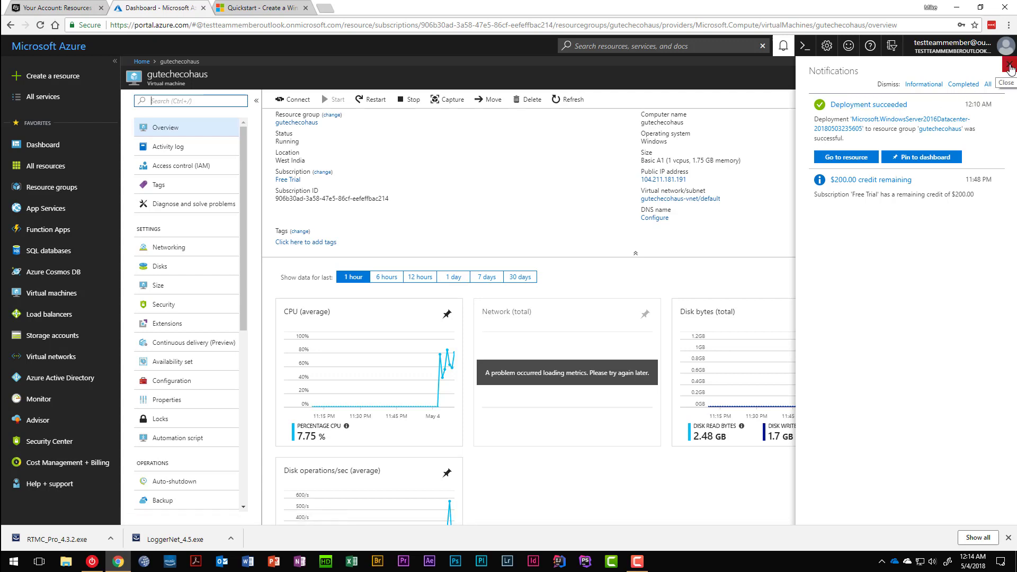
Step: Close the deployment notifications to reveal the gutechecohaus VM overview in West India
click(1009, 66)
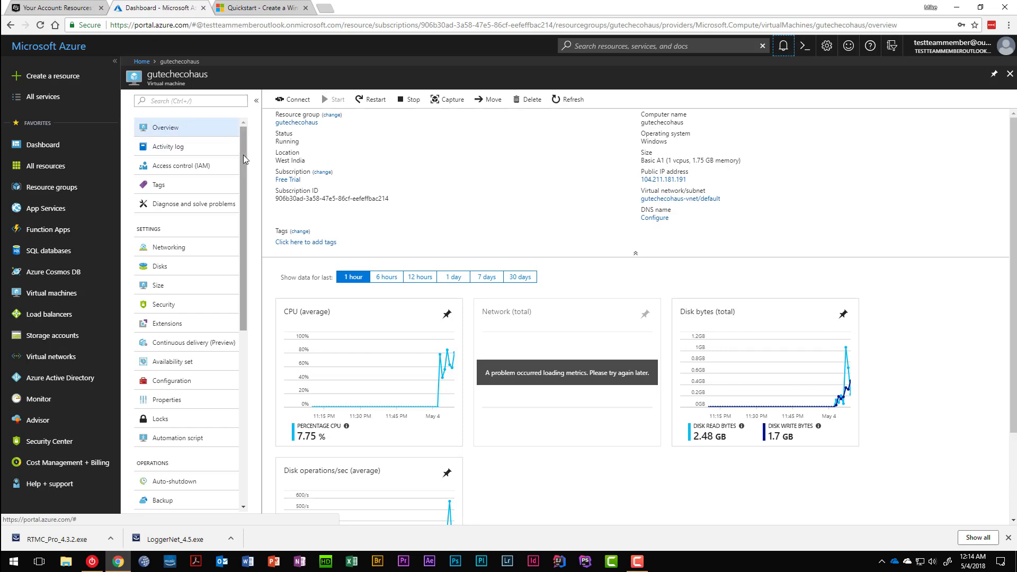
scroll(244, 159, down, 1)
scroll(247, 143, up, 1)
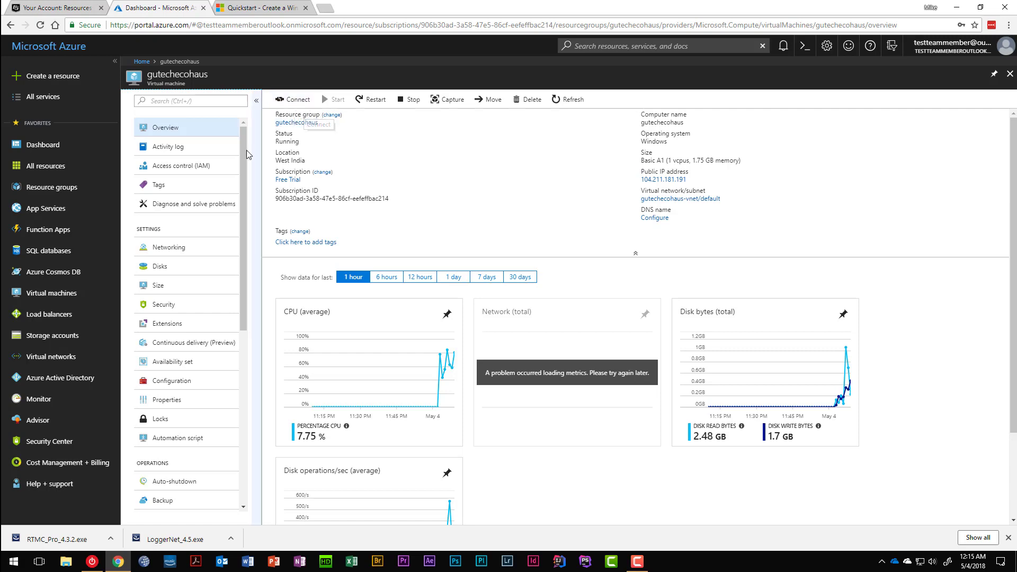
click(169, 130)
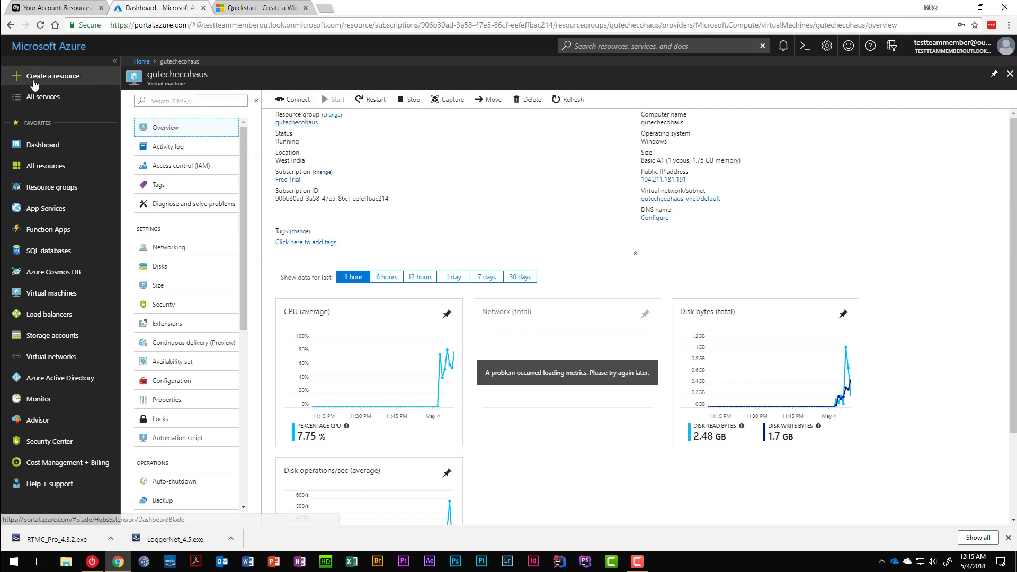
Step: Open the gutechecohaus resource group from Dashboard's Resource groups list, showing its 7 resources
click(32, 146)
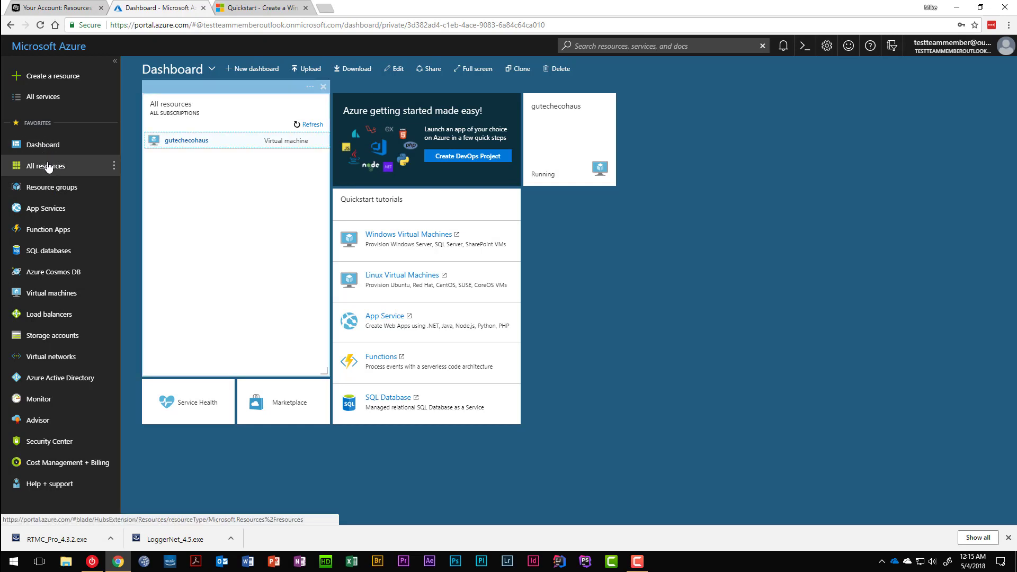
click(46, 187)
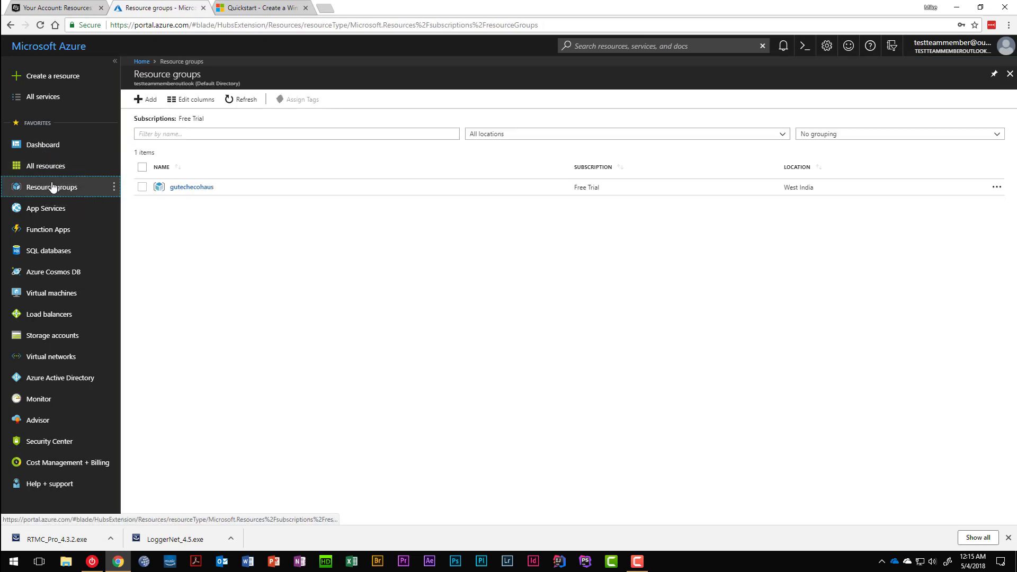
click(191, 189)
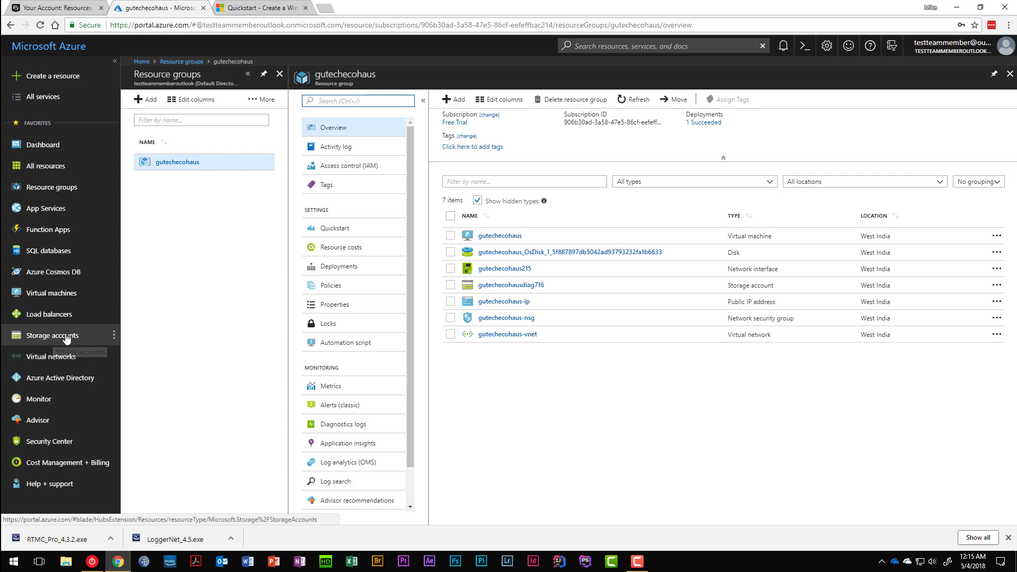
click(40, 338)
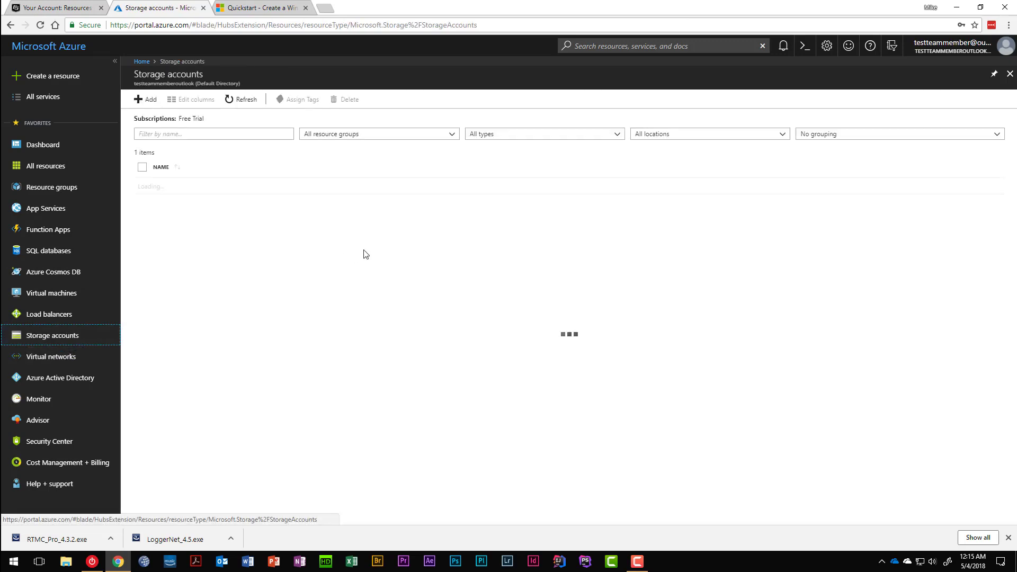
click(11, 25)
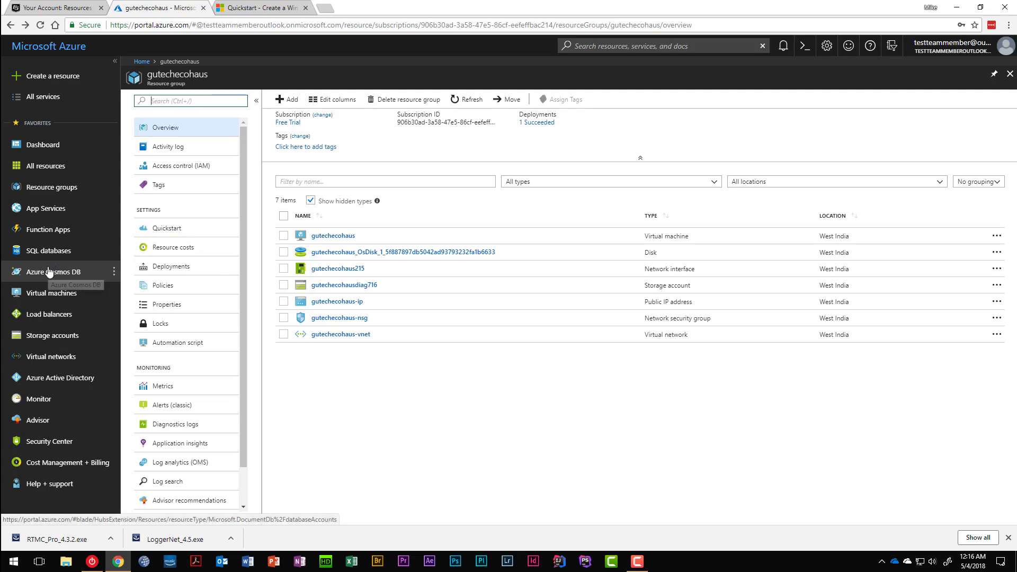
Step: Open the gutechecohaus VM from the Virtual machines list and review its usage charts
click(37, 295)
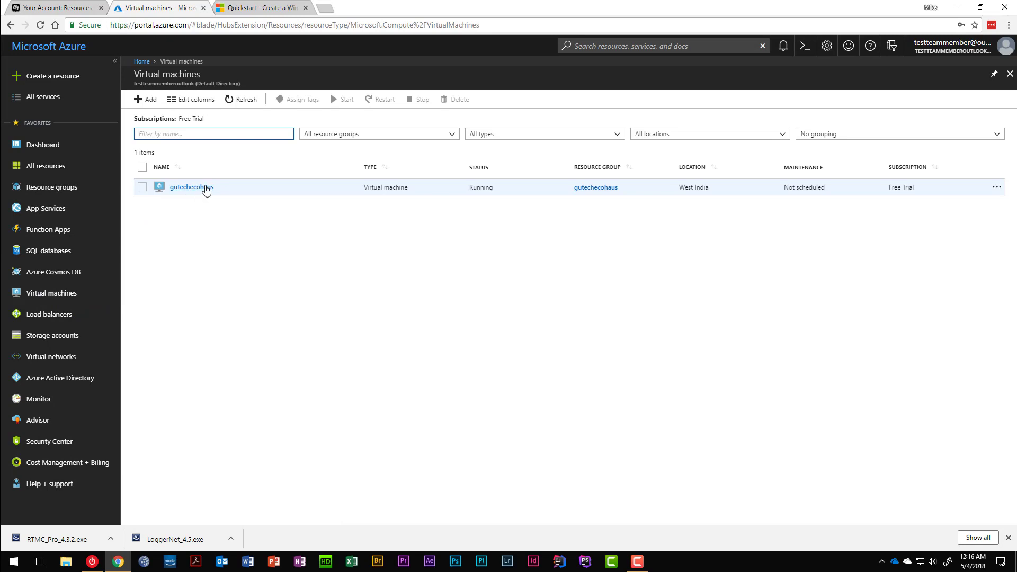
click(205, 189)
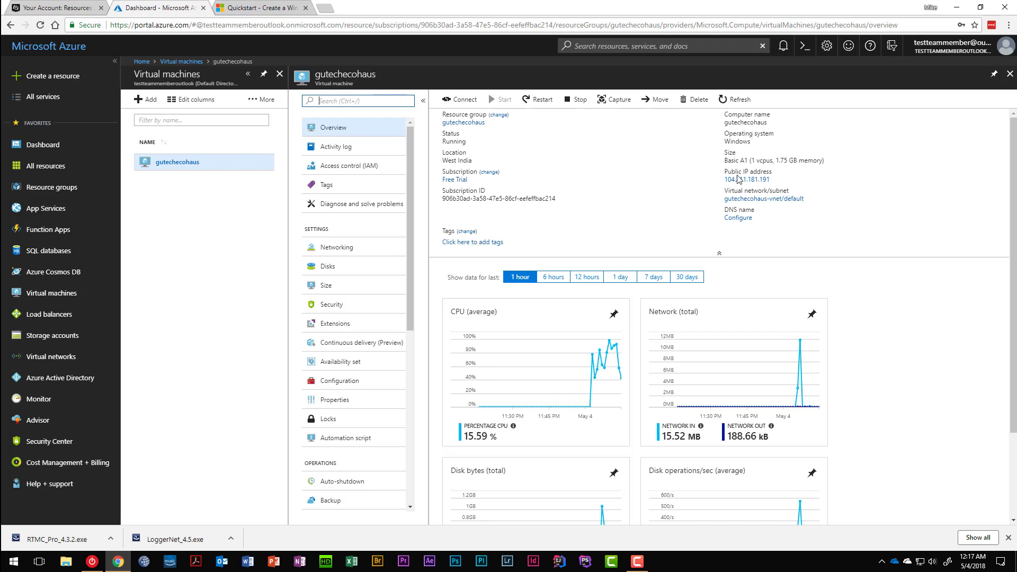
click(633, 205)
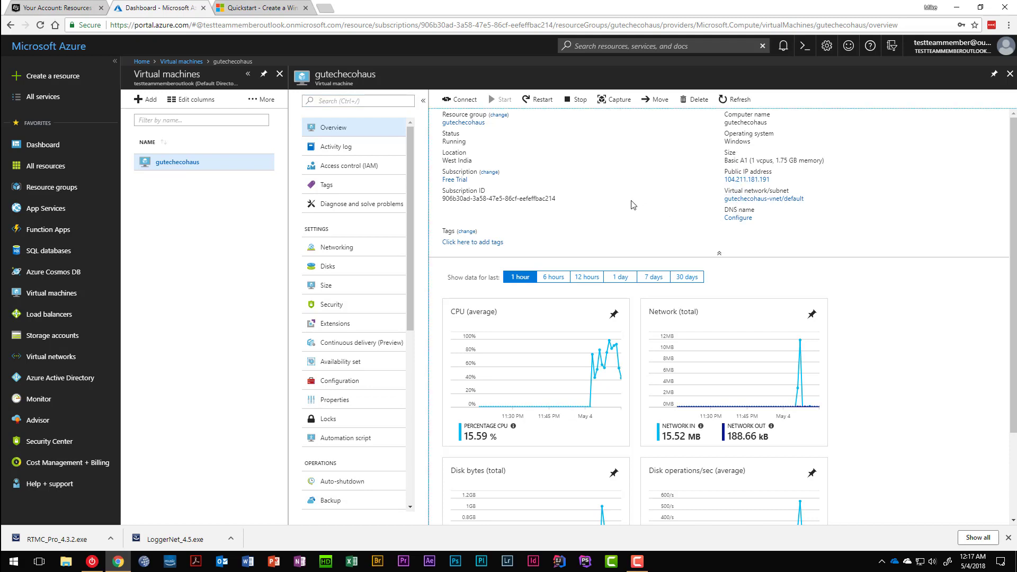
scroll(643, 241, down, 2)
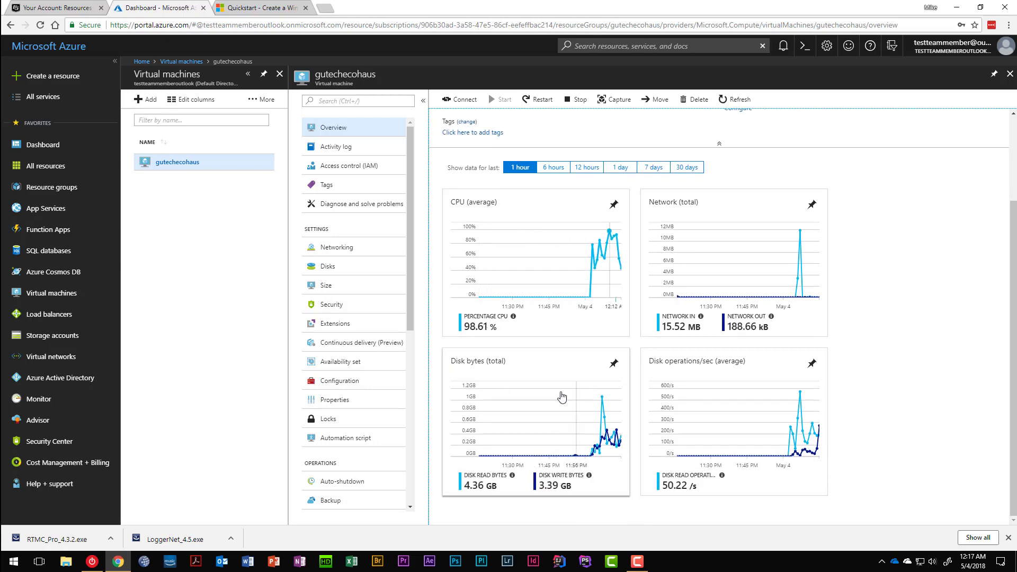
scroll(556, 297, up, 2)
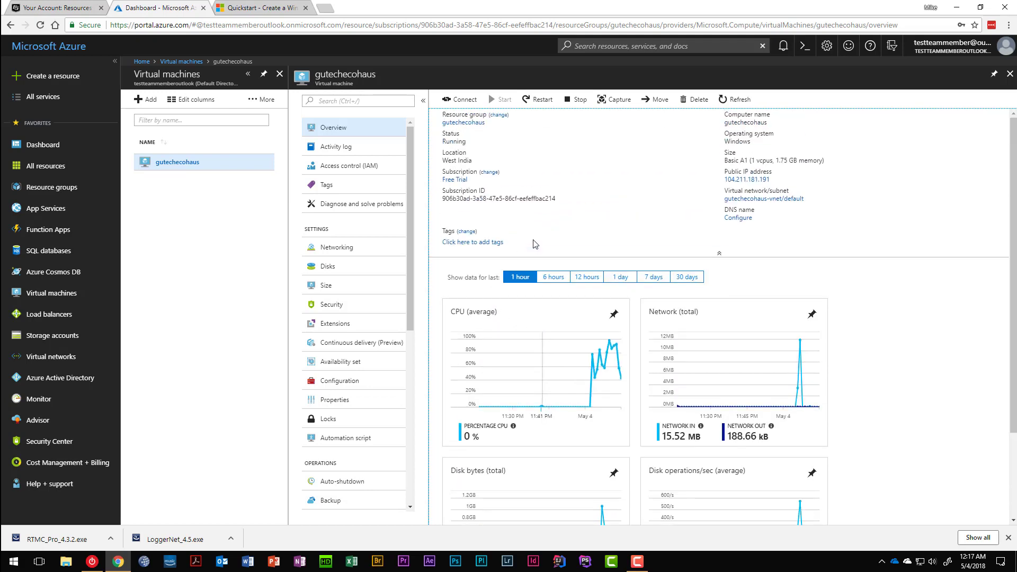
Step: Open the VM's RDP connect pane, keeping public IP 104.211.181.191 on port 3389
click(463, 105)
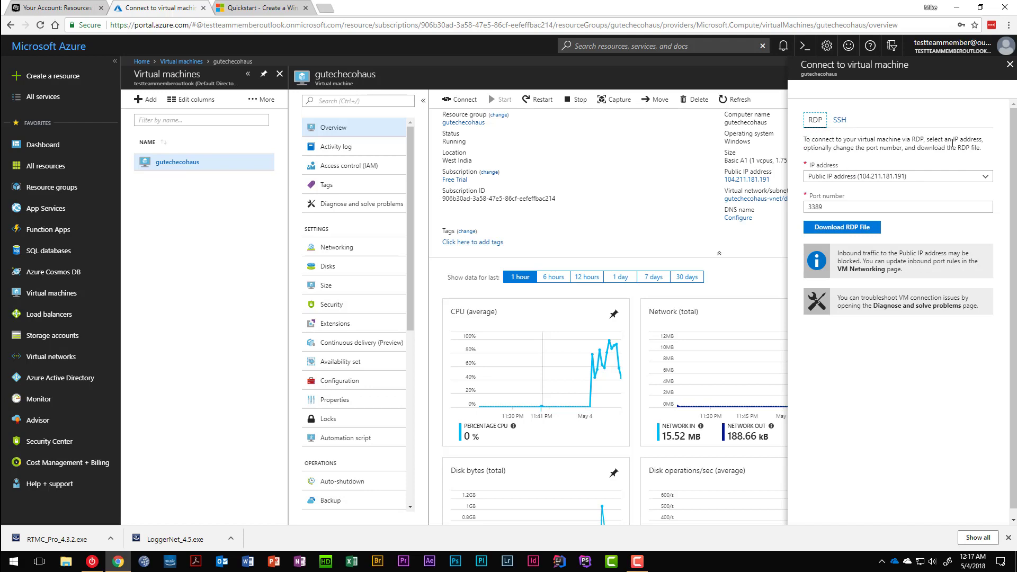
click(985, 179)
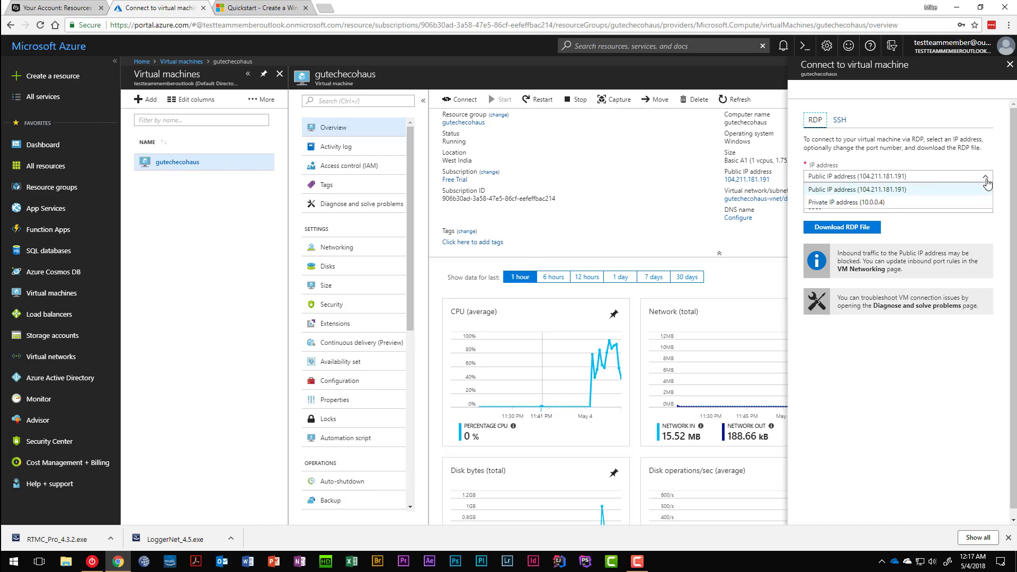
click(848, 178)
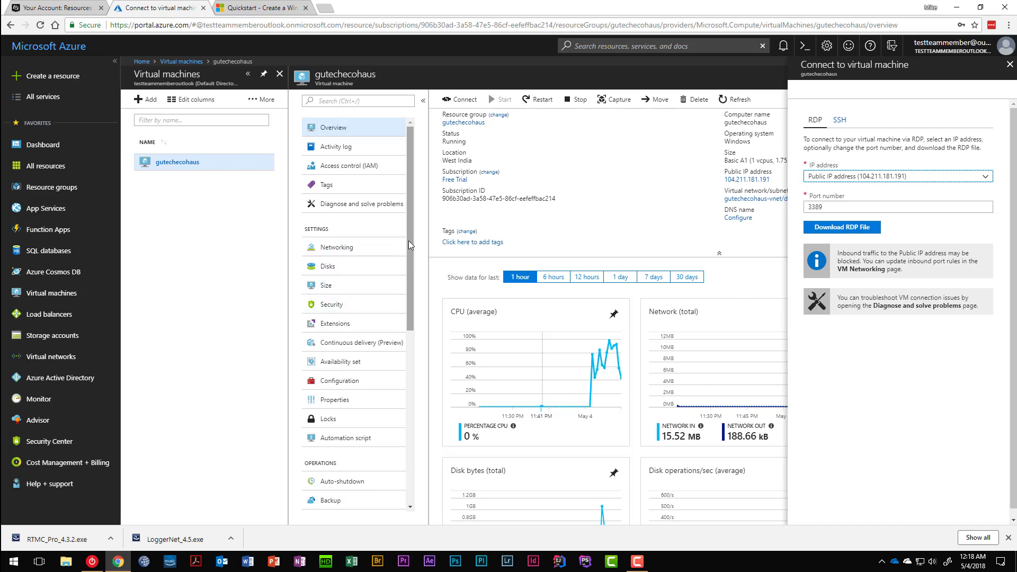
mouse_move(408, 240)
mouse_down()
mouse_move(418, 378)
mouse_move(408, 224)
mouse_up()
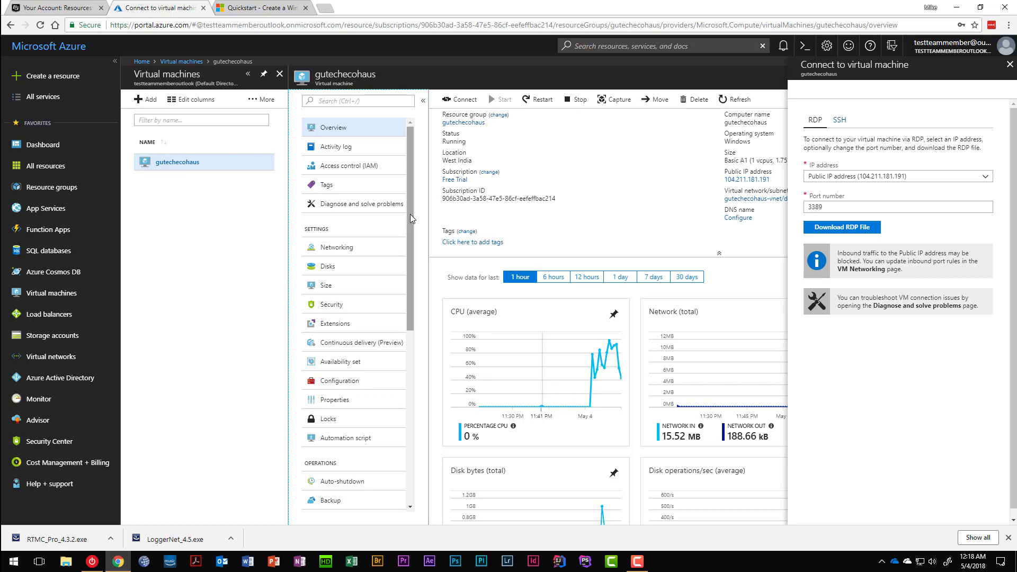
drag(411, 213, 428, 404)
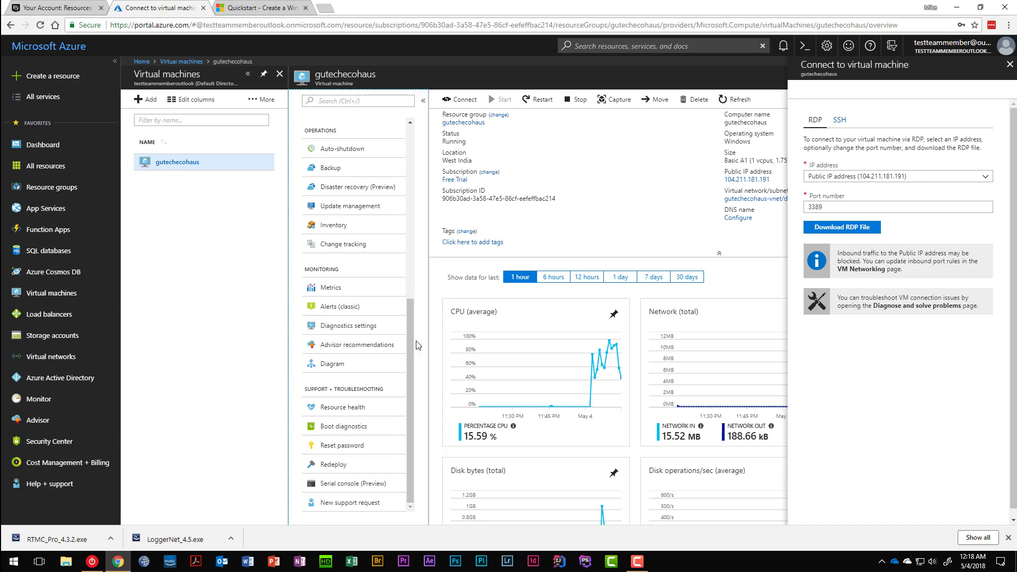
drag(414, 342, 408, 201)
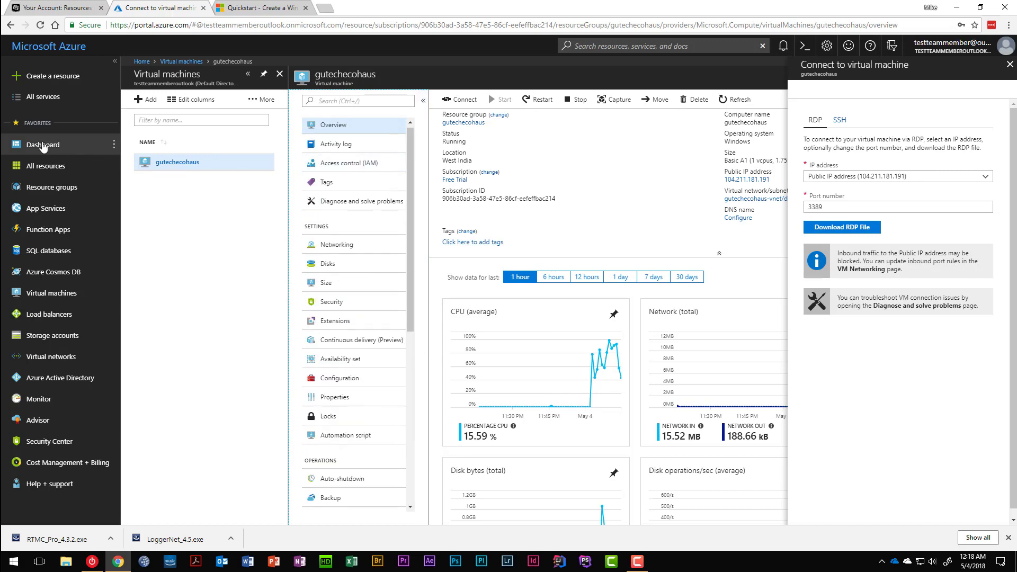
Step: Navigate back to the gutechecohaus resource group via Dashboard and Resource groups
click(86, 146)
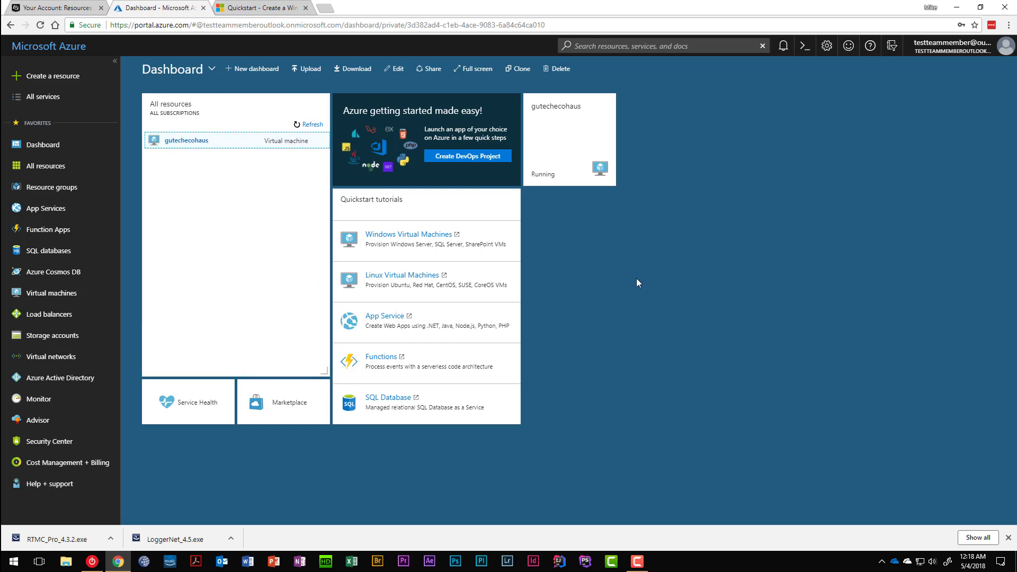
click(186, 141)
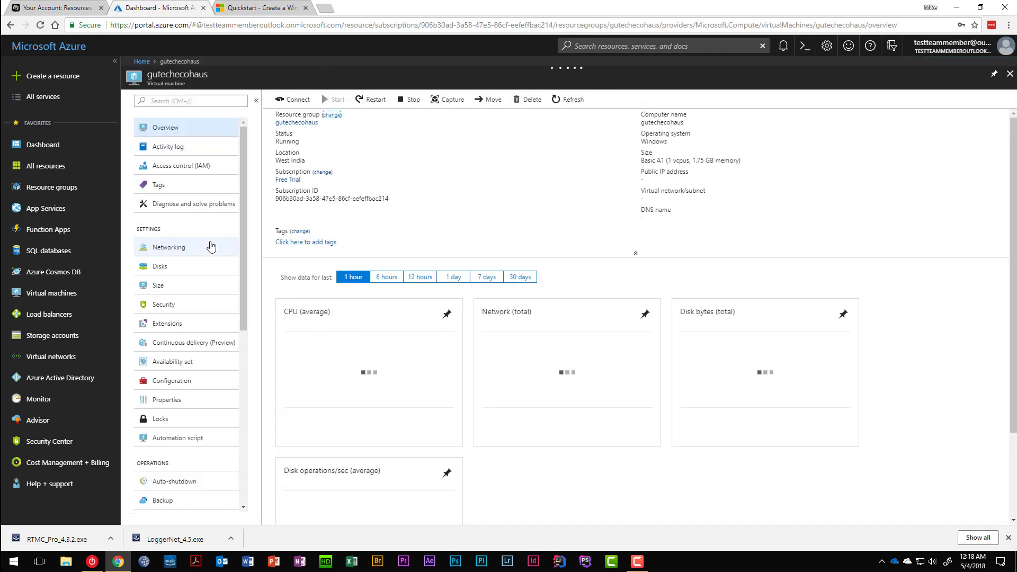
click(59, 188)
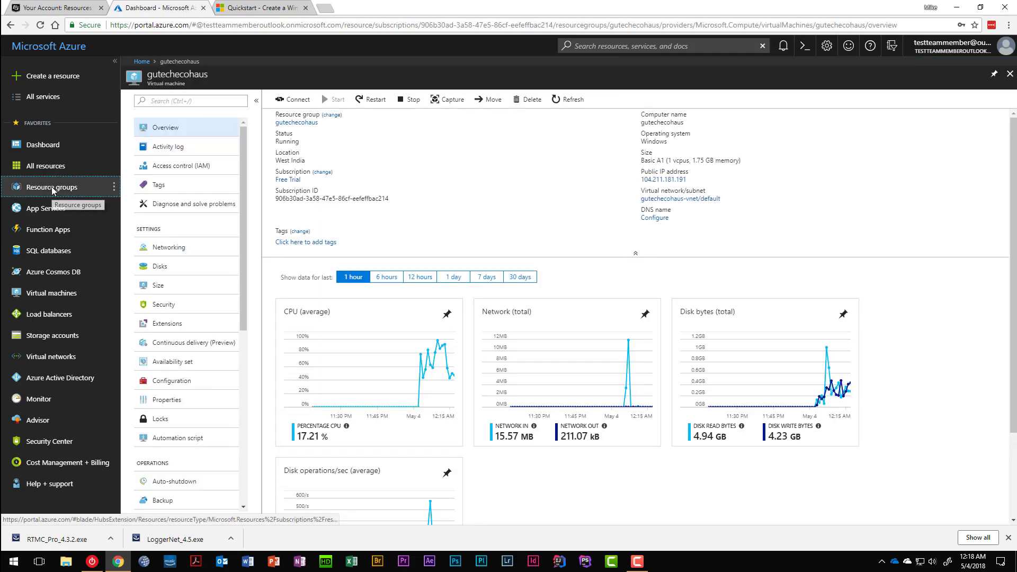
click(178, 190)
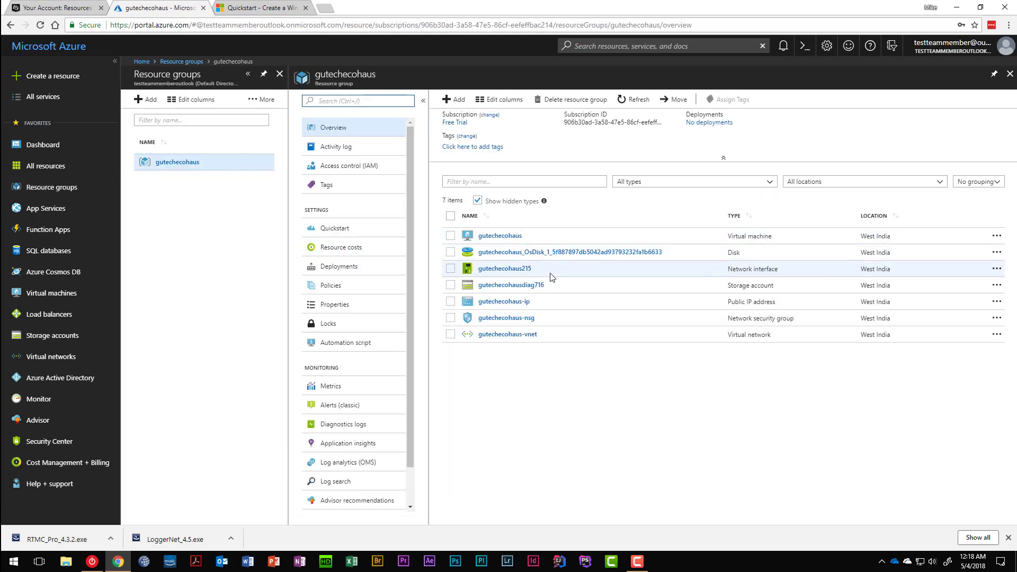
Step: Confirm gutechecohaus-vnet has no service endpoints, then return to the Virtual machines list
click(486, 336)
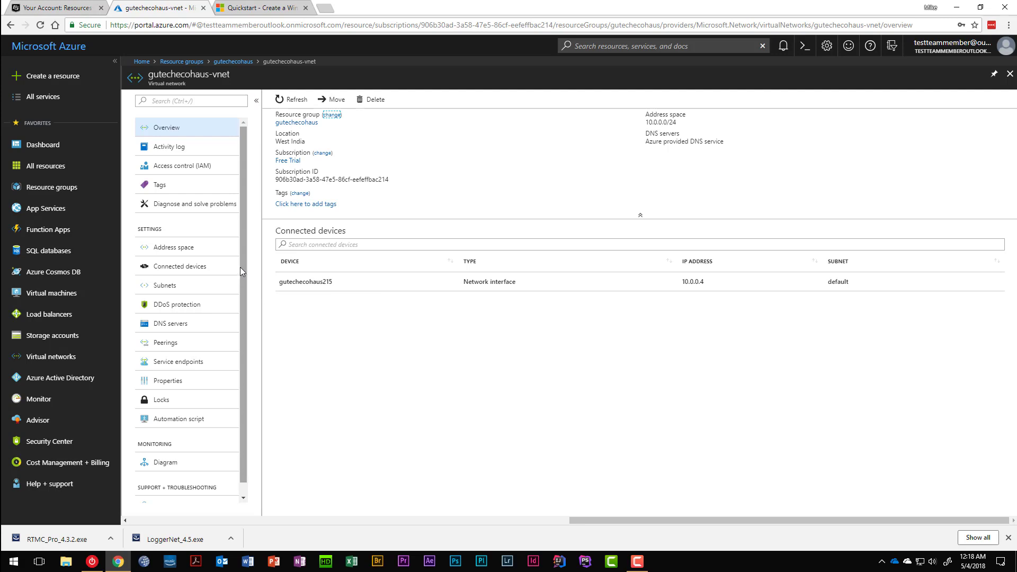
drag(246, 265, 246, 277)
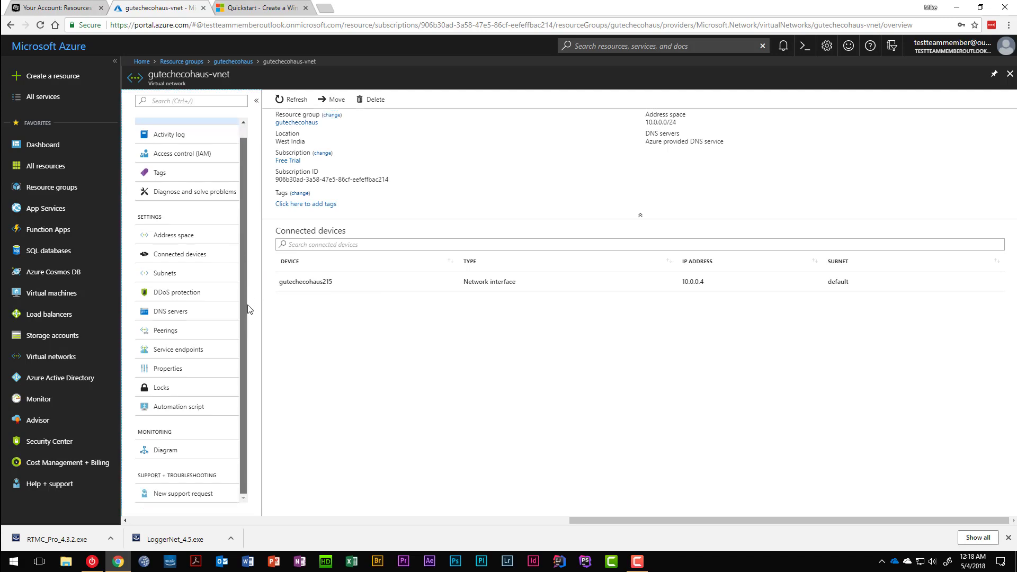
click(164, 350)
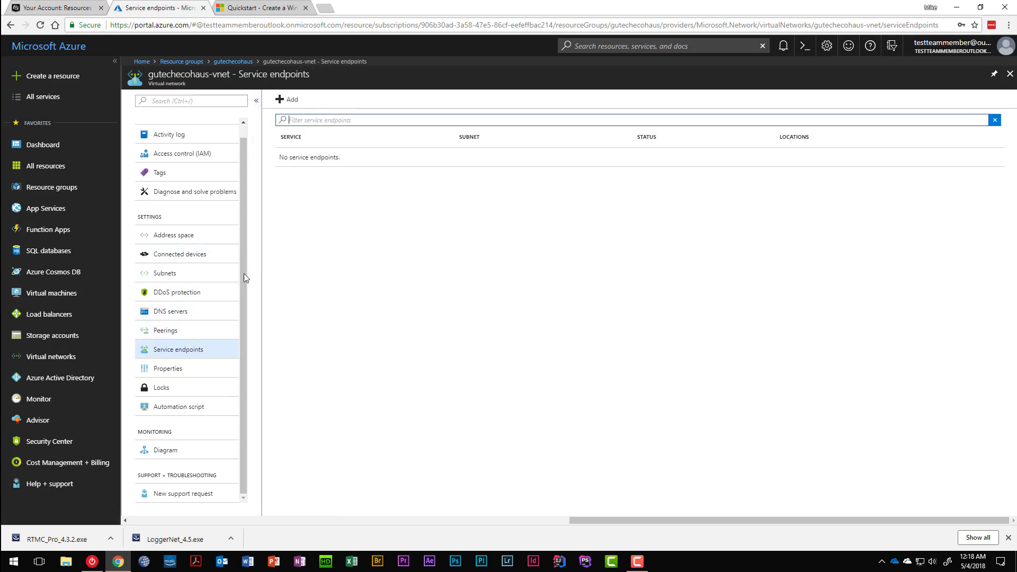
drag(241, 276, 239, 253)
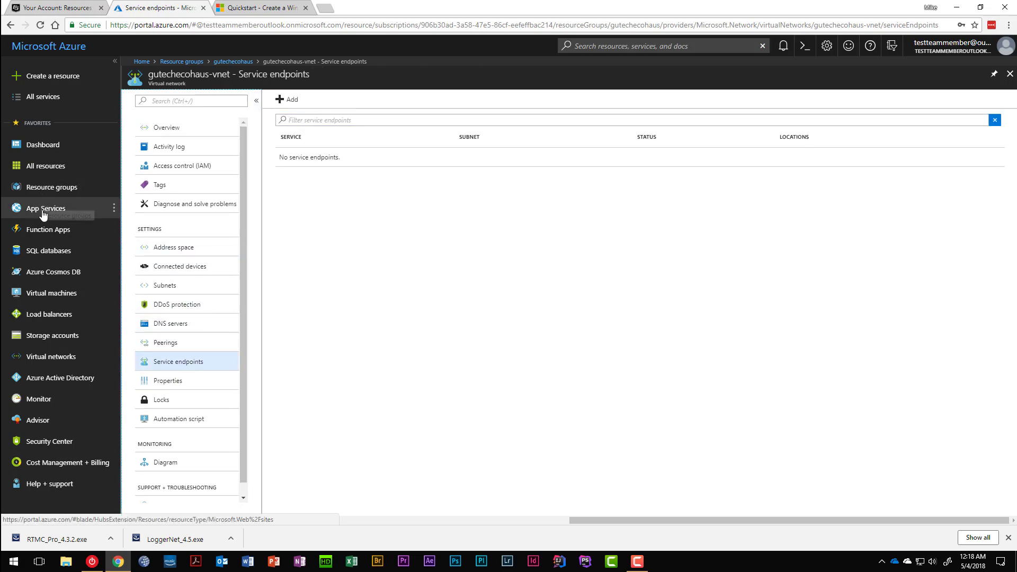
click(43, 292)
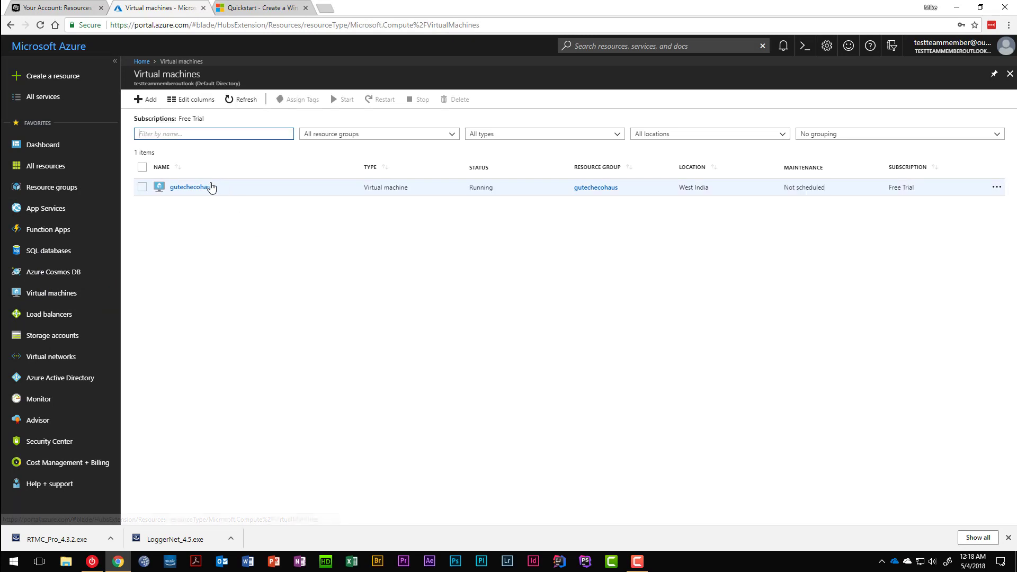
click(192, 188)
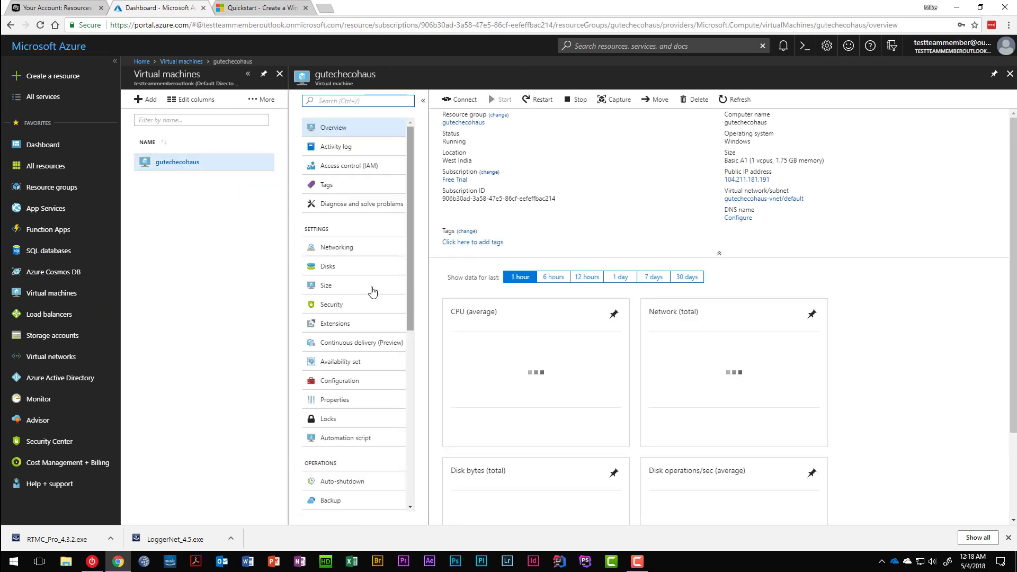
click(329, 248)
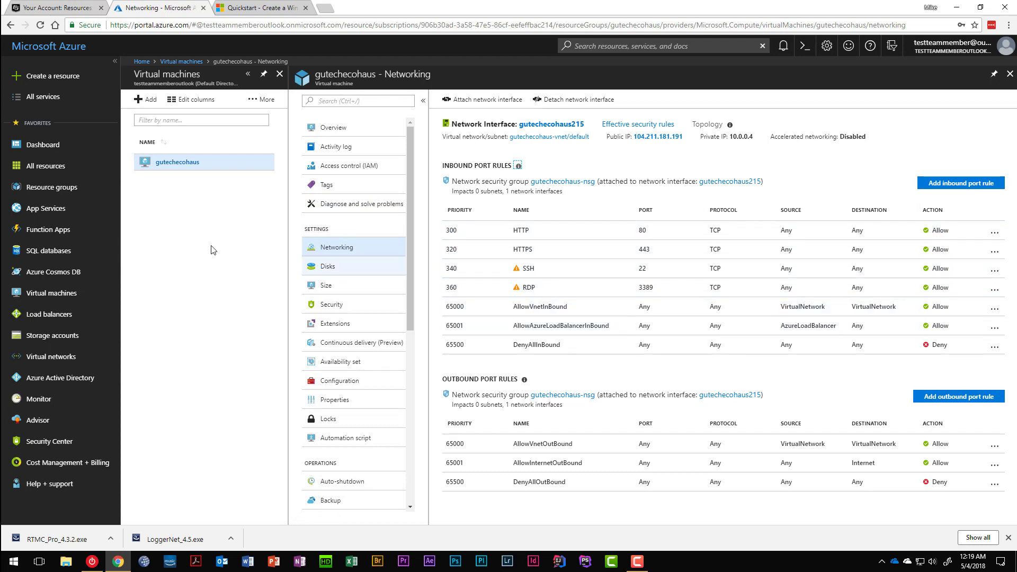
click(44, 291)
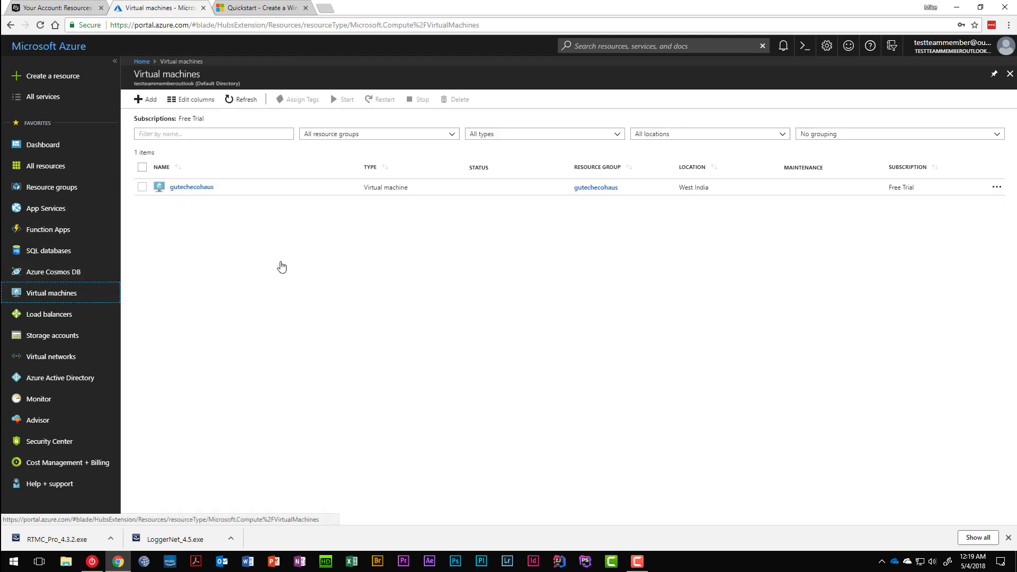
Step: Download the gutechecohaus RDP file from the VM's Connect options
click(203, 190)
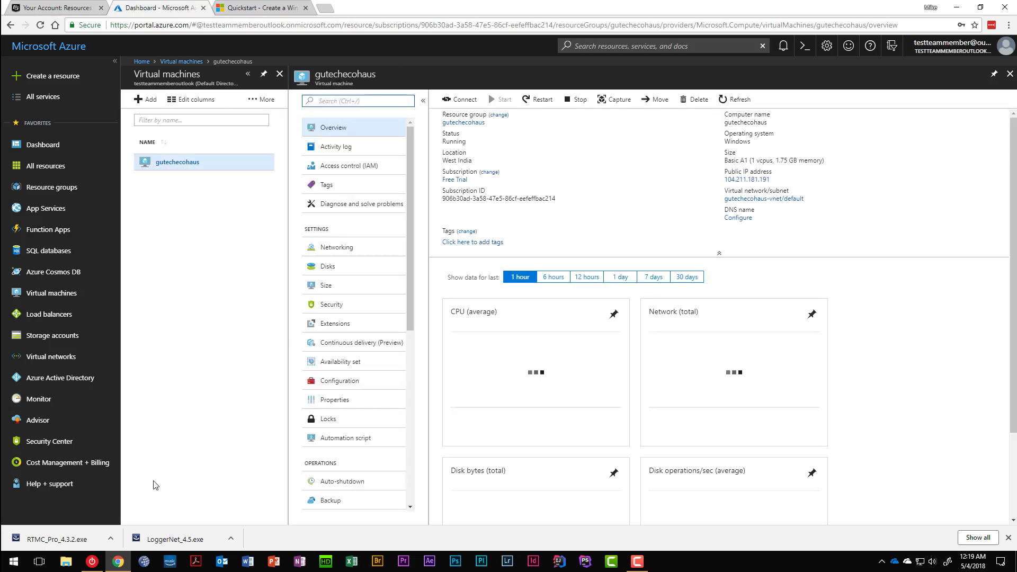
click(460, 101)
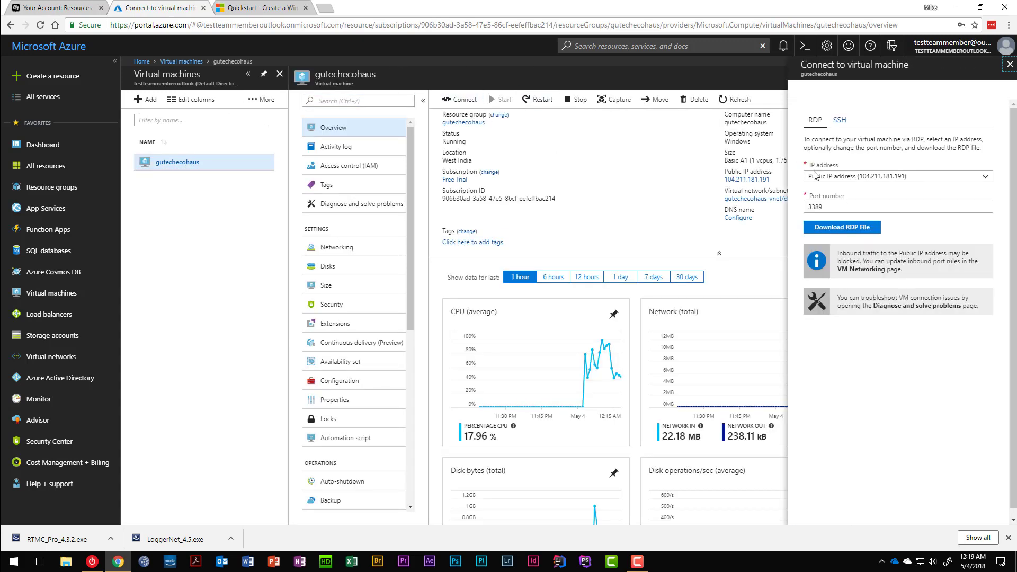
click(841, 227)
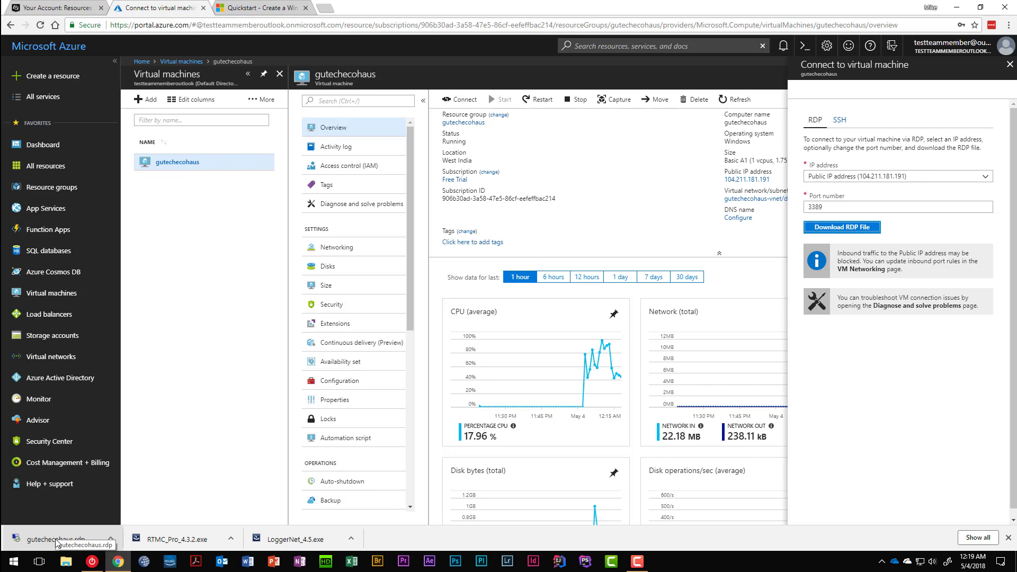
Step: Launch gutechecohaus.rdp, stop publisher prompts for this computer, and connect to 104.211.181.191
click(56, 540)
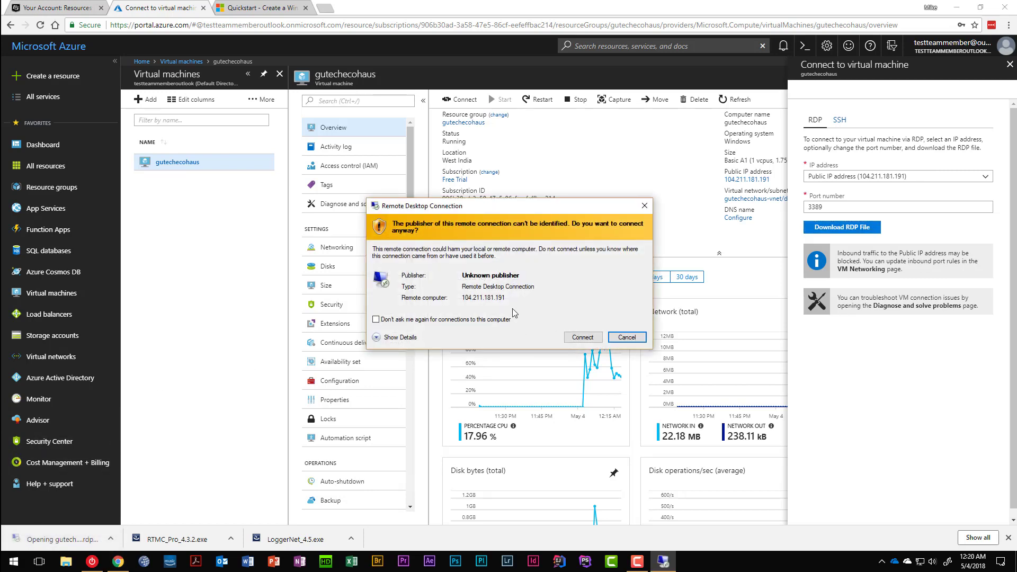
click(395, 320)
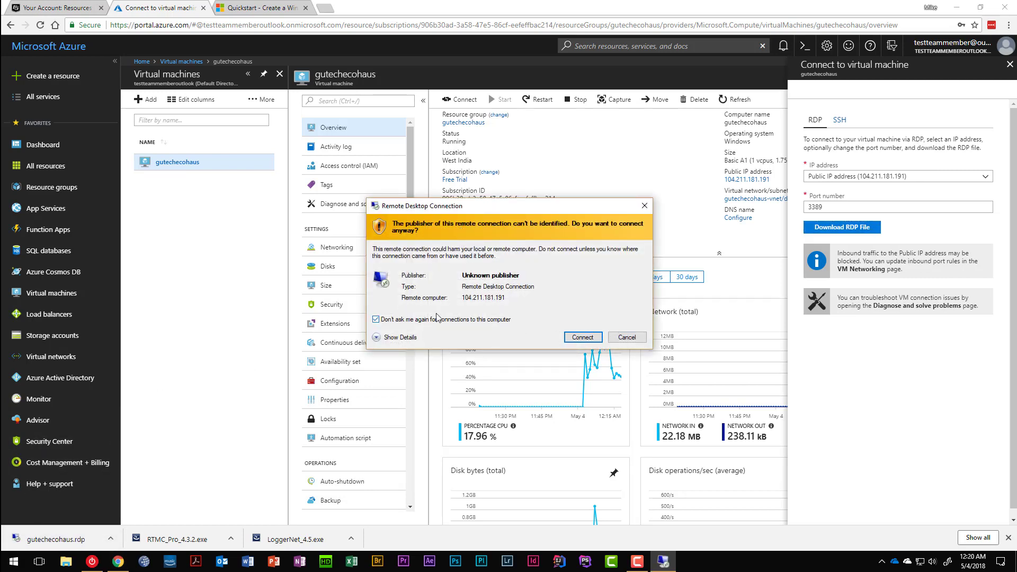
click(582, 338)
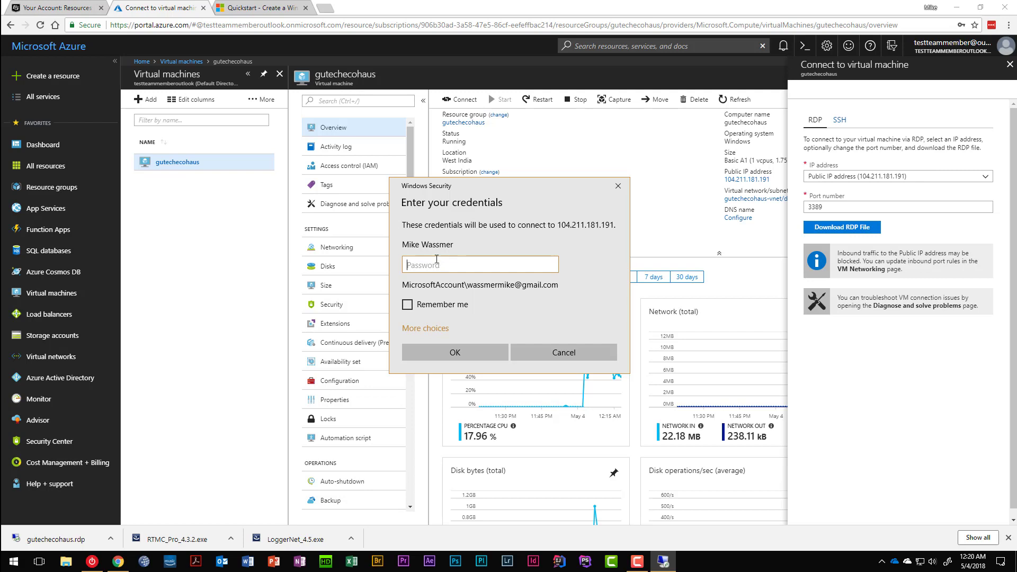
Step: Switch the prompt to a different account and enter the VM admin username and password
text(•)
key(ctrl+a)
key(BackSpace)
click(447, 327)
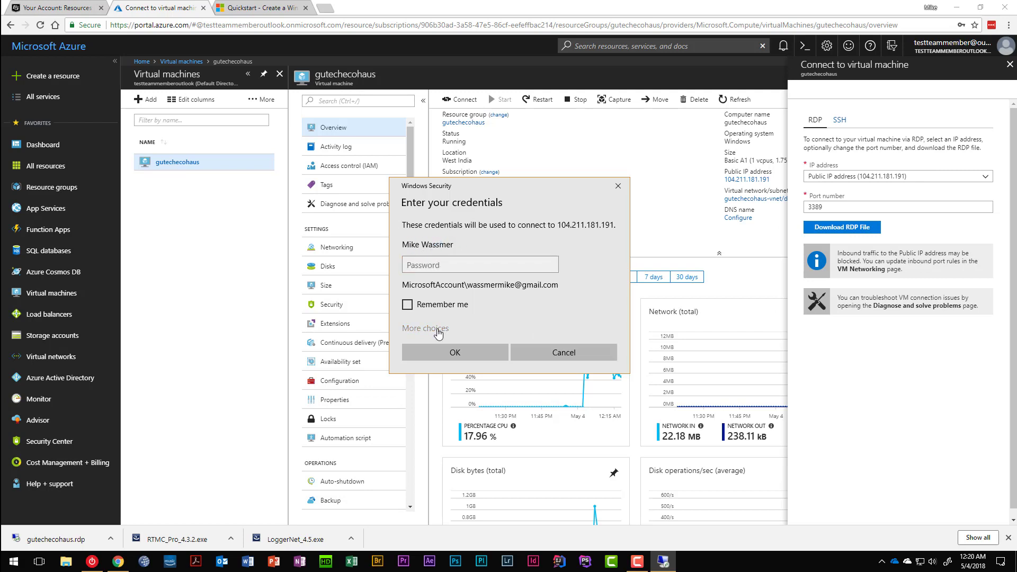
click(477, 377)
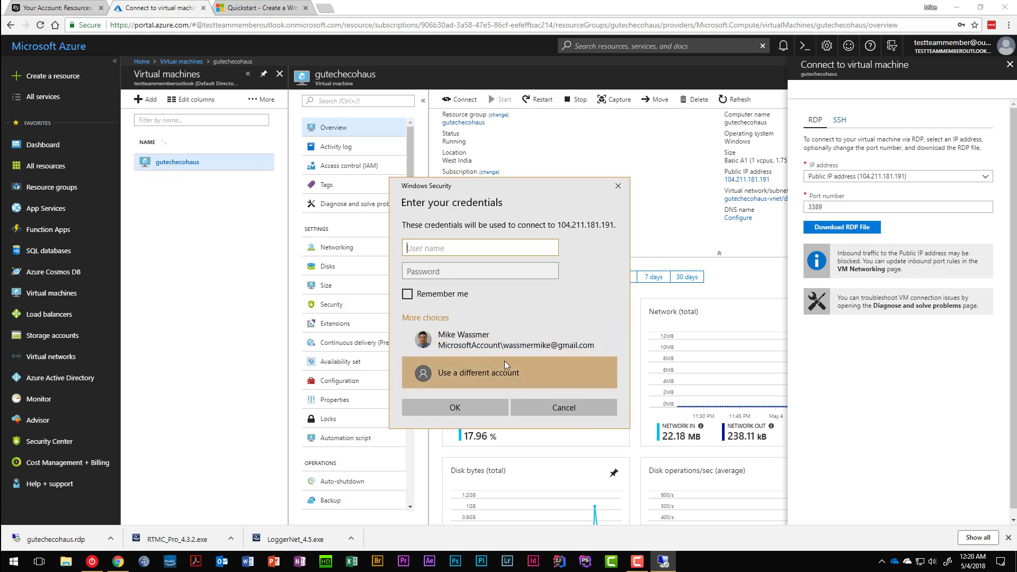
text(mwassmer)
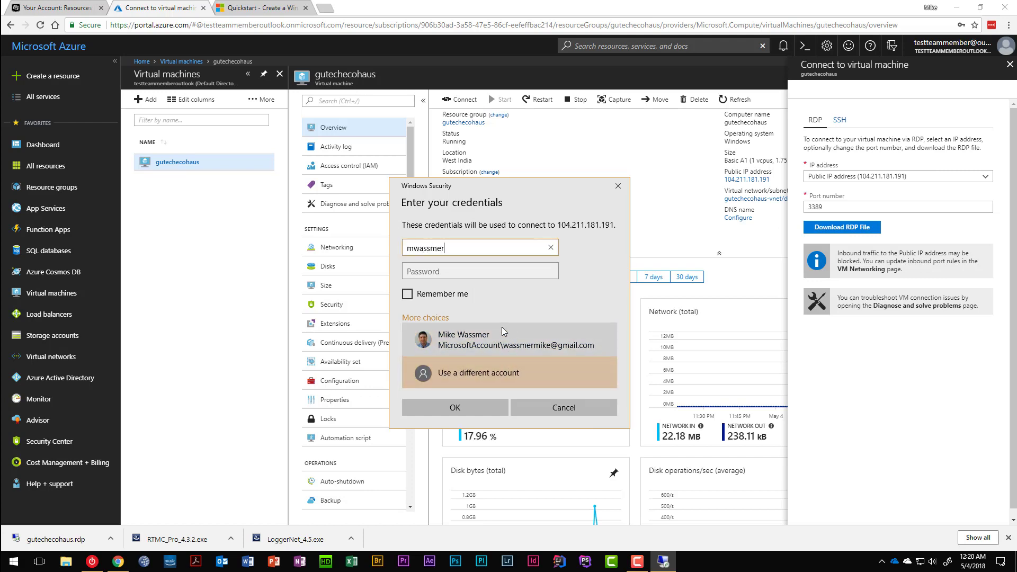
key(Tab)
text(••••••)
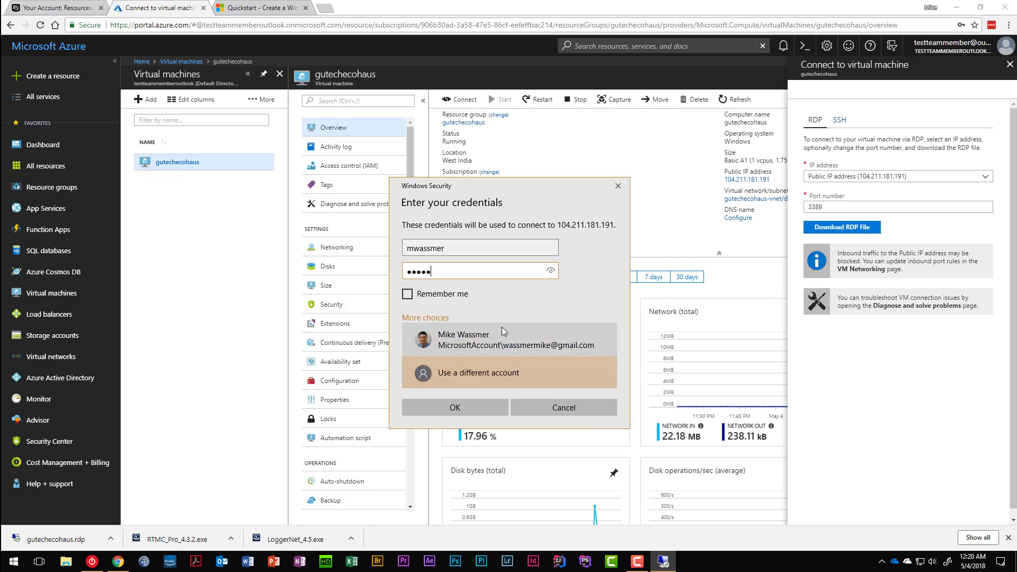
text(••••••••••)
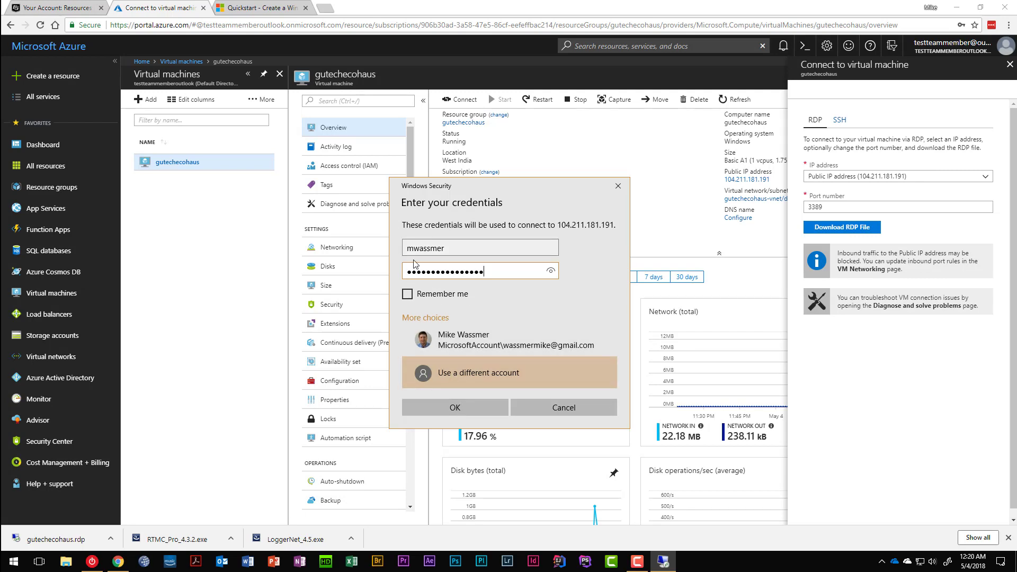
Step: Submit the credentials and permanently accept the VM's untrusted certificate to start the session
click(455, 409)
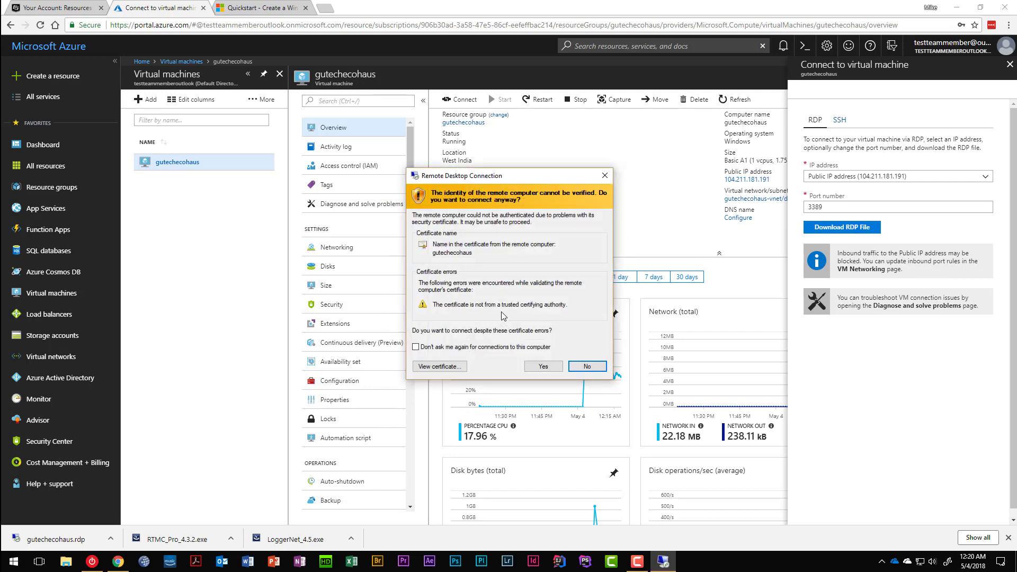
click(448, 348)
click(543, 366)
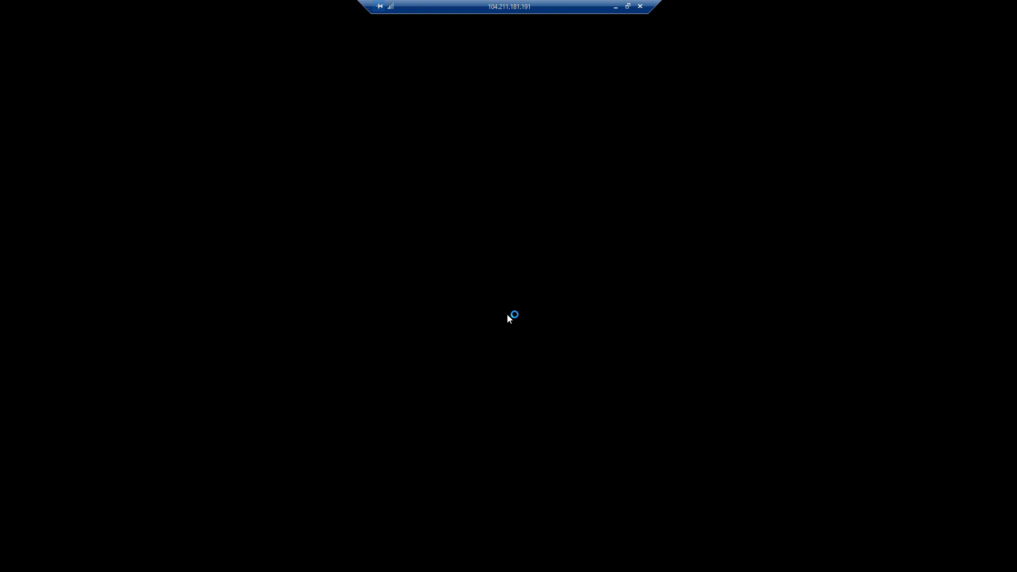
Step: Window the remote session at the lower right, close Chrome's Quickstart tab, and minimize Chrome
click(628, 7)
drag(232, 9, 784, 201)
click(373, 6)
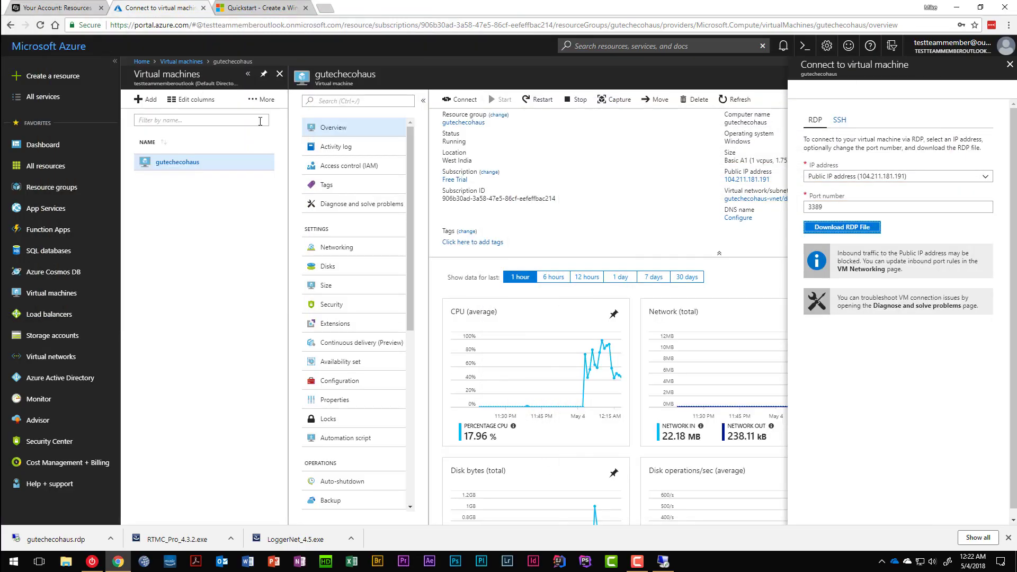
click(266, 7)
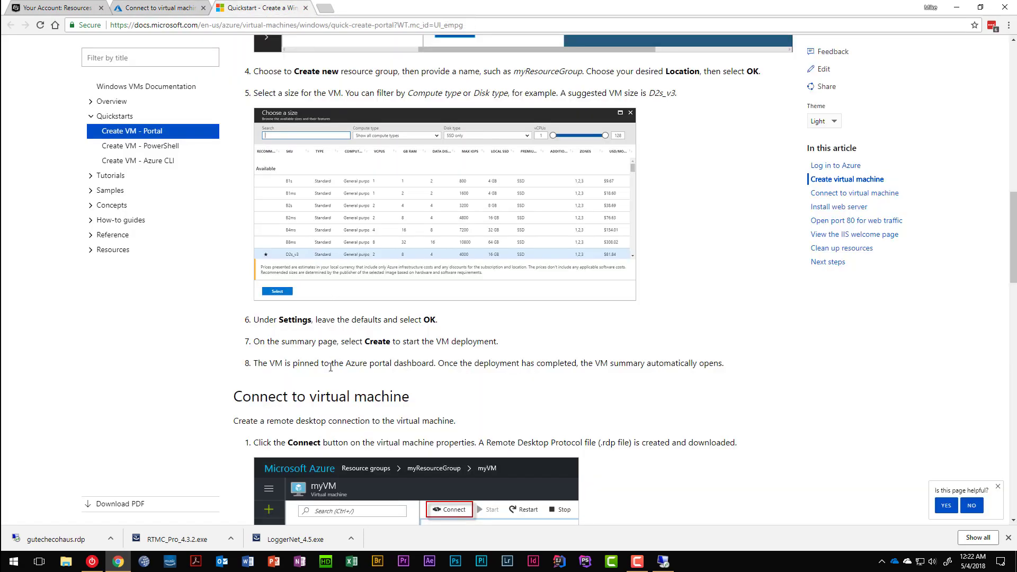
click(306, 9)
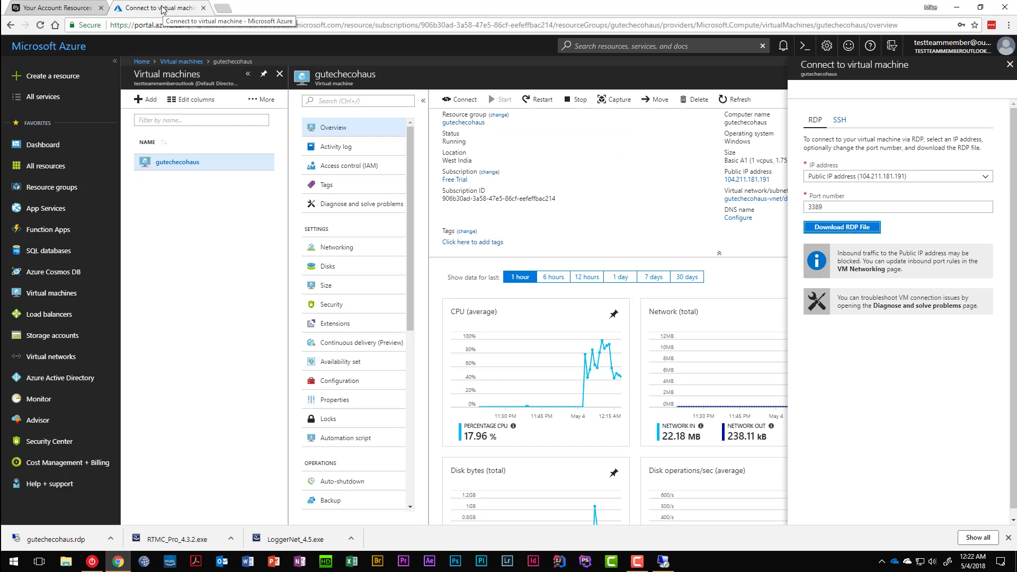
click(64, 8)
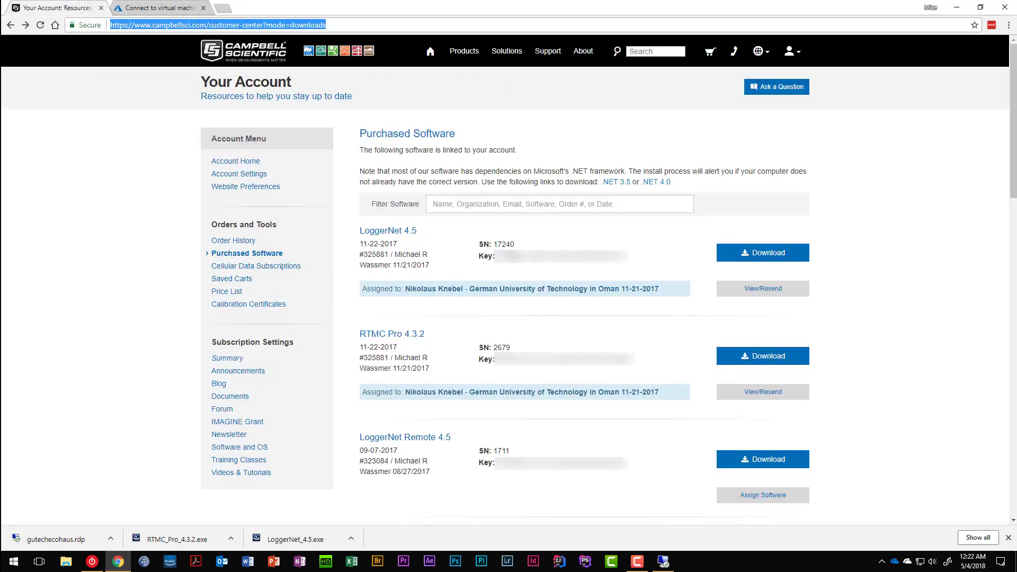
click(158, 12)
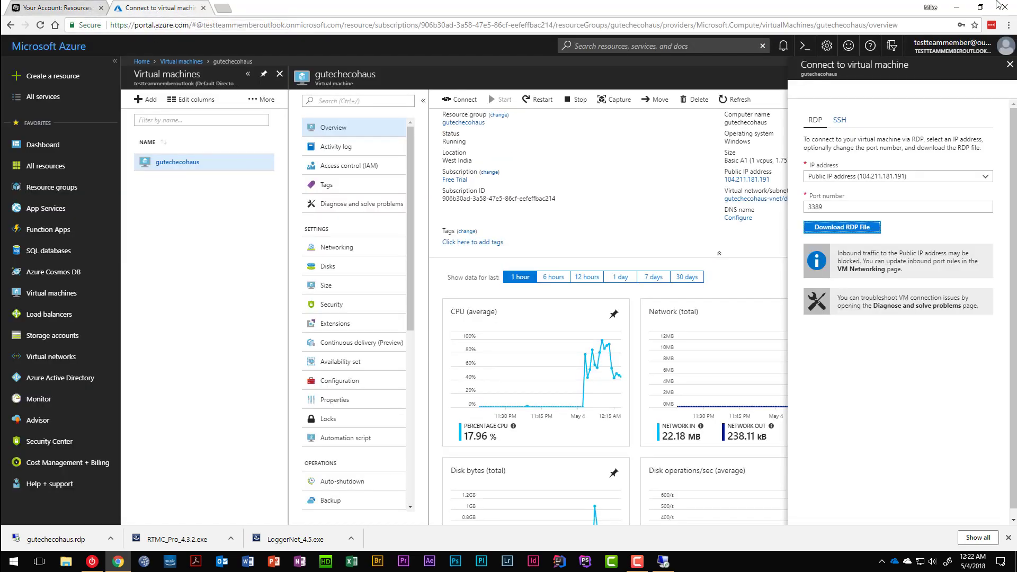
click(954, 8)
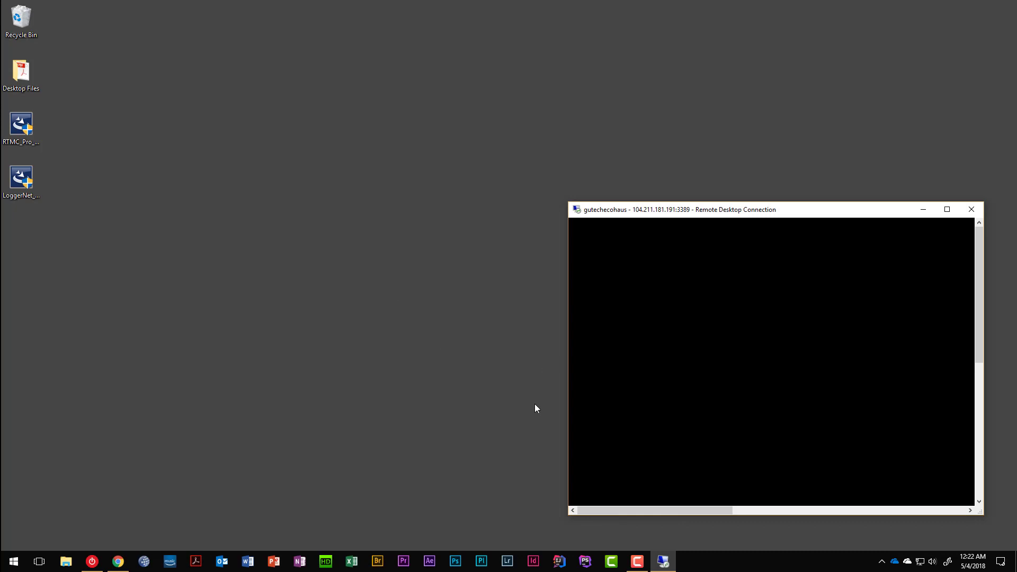
Step: Switch the gutechecohaus session back to full screen so the Windows Server desktop loads
double_click(752, 211)
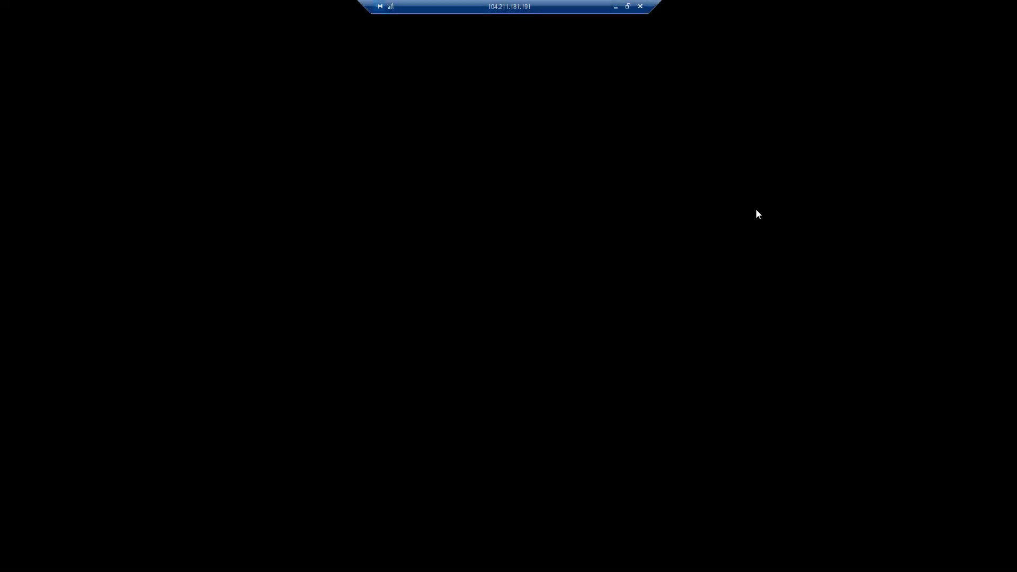
click(618, 8)
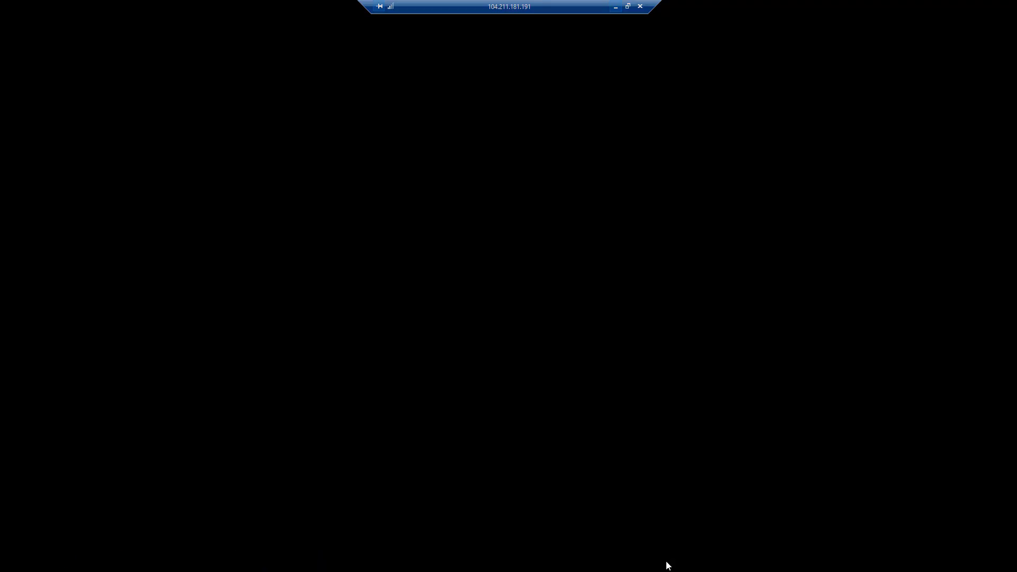
click(662, 561)
click(628, 6)
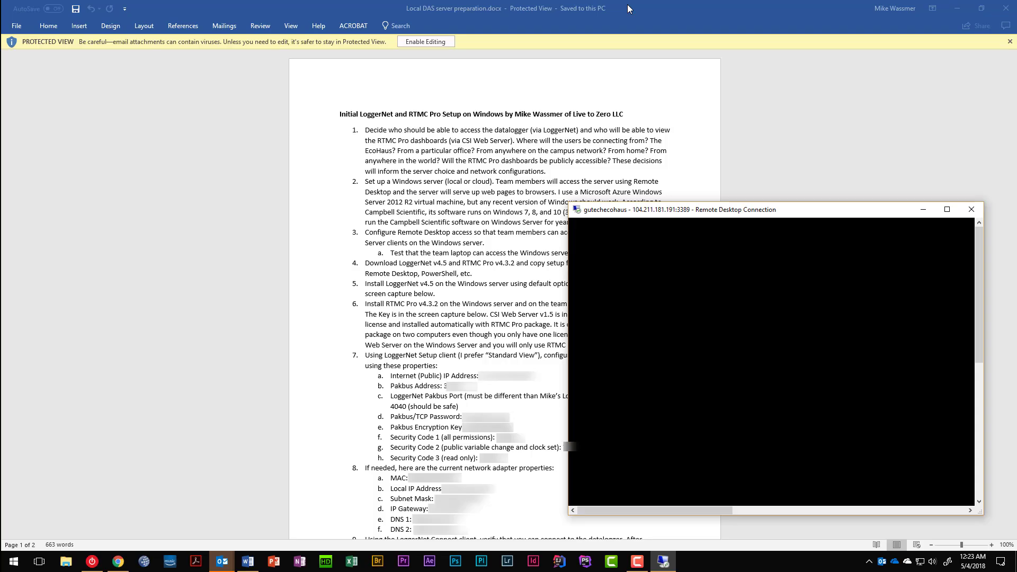
double_click(765, 209)
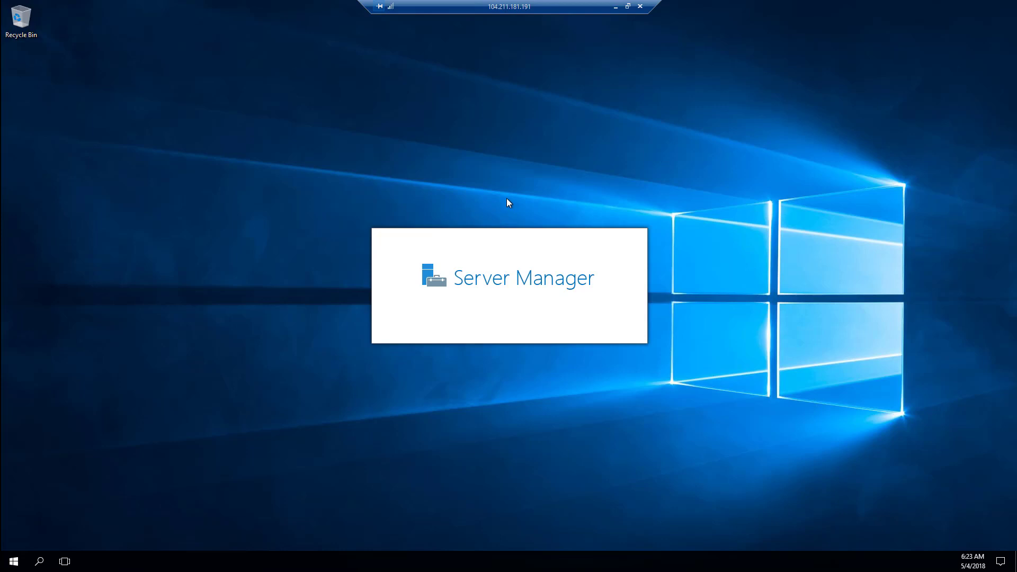
Step: Window the Remote Desktop session and switch between it and the Word notes 'Local DAS server preparation.docx'
click(627, 6)
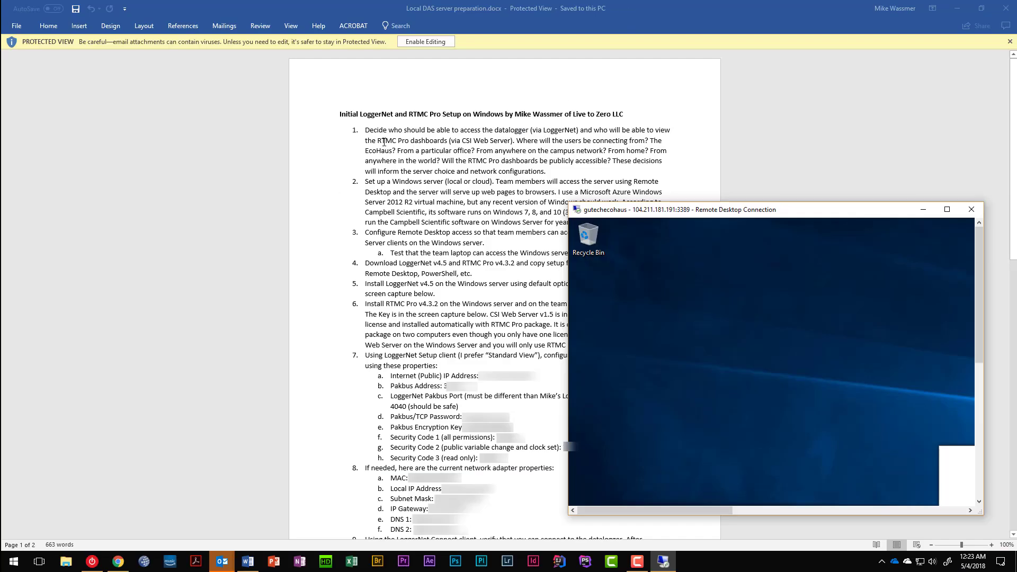
click(378, 141)
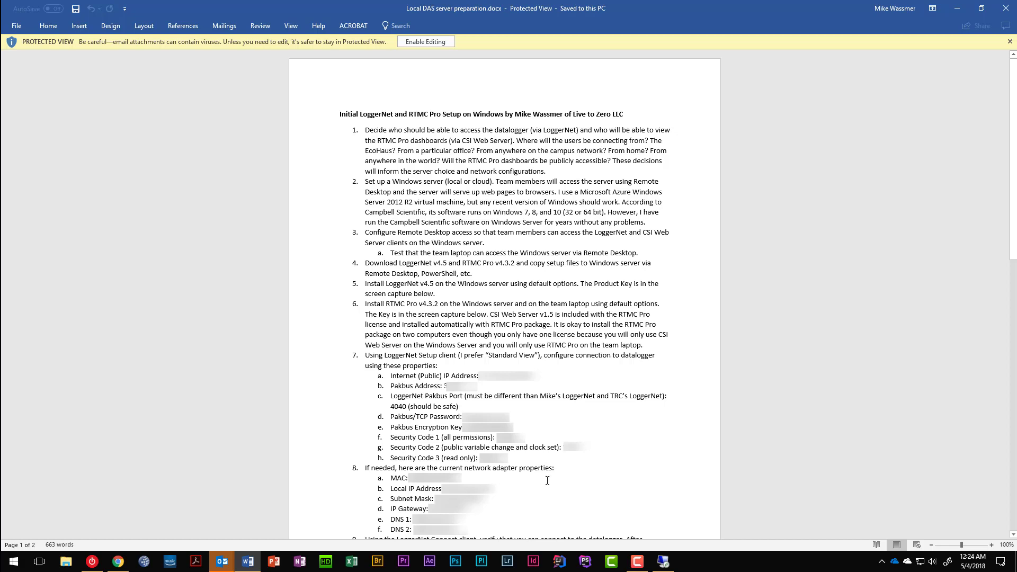
click(663, 562)
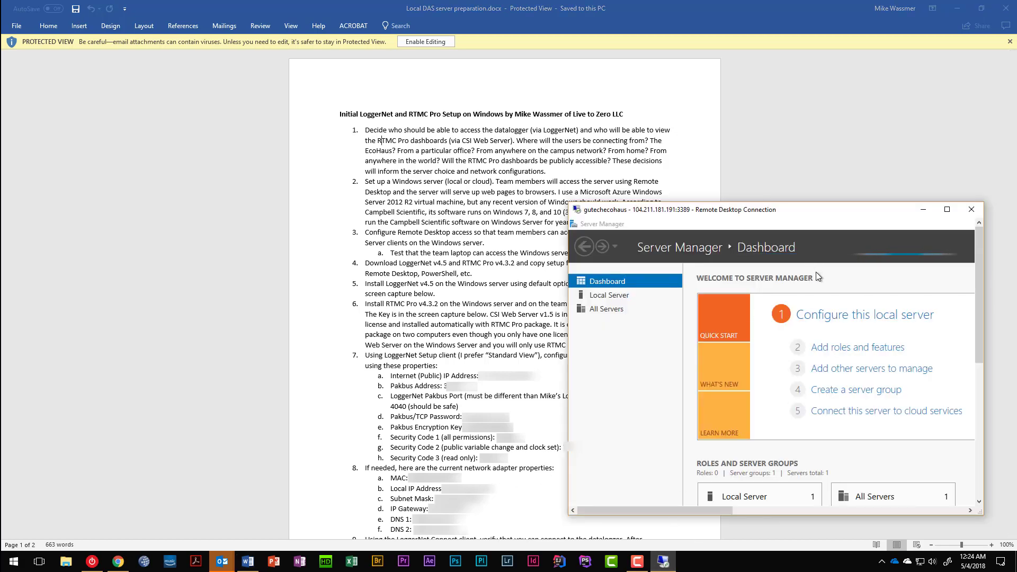
click(631, 3)
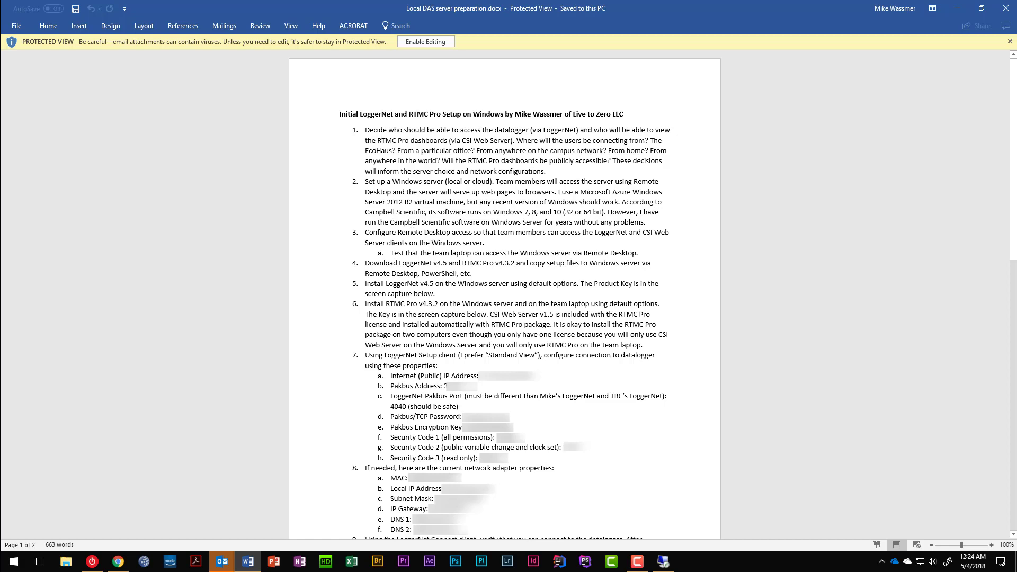
click(663, 561)
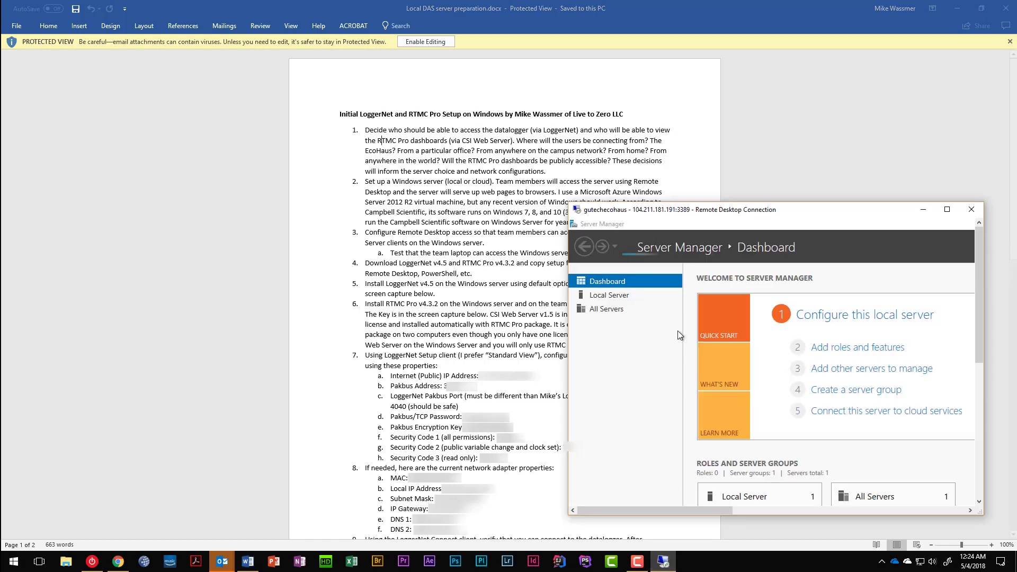
double_click(787, 216)
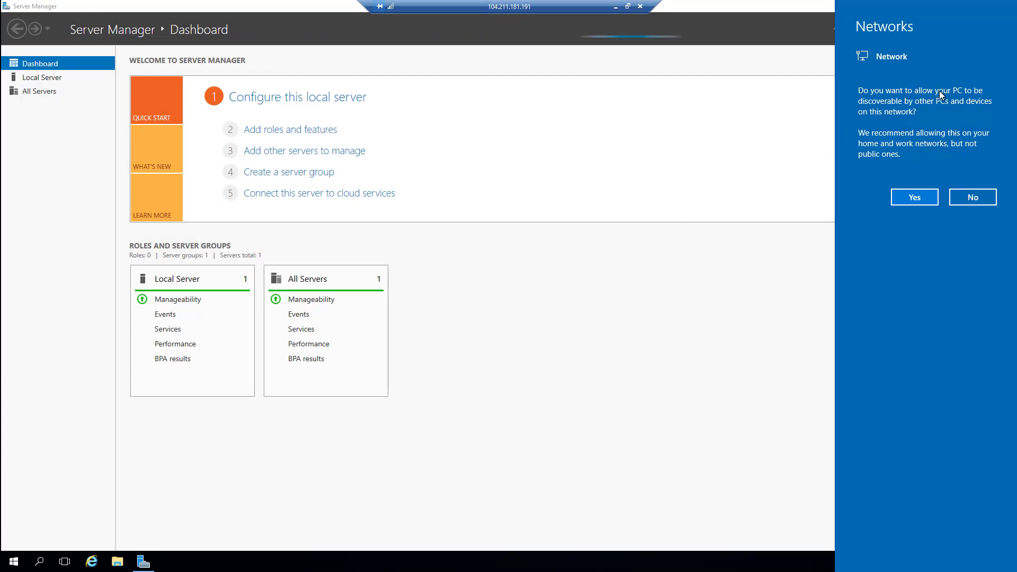
click(973, 198)
click(973, 199)
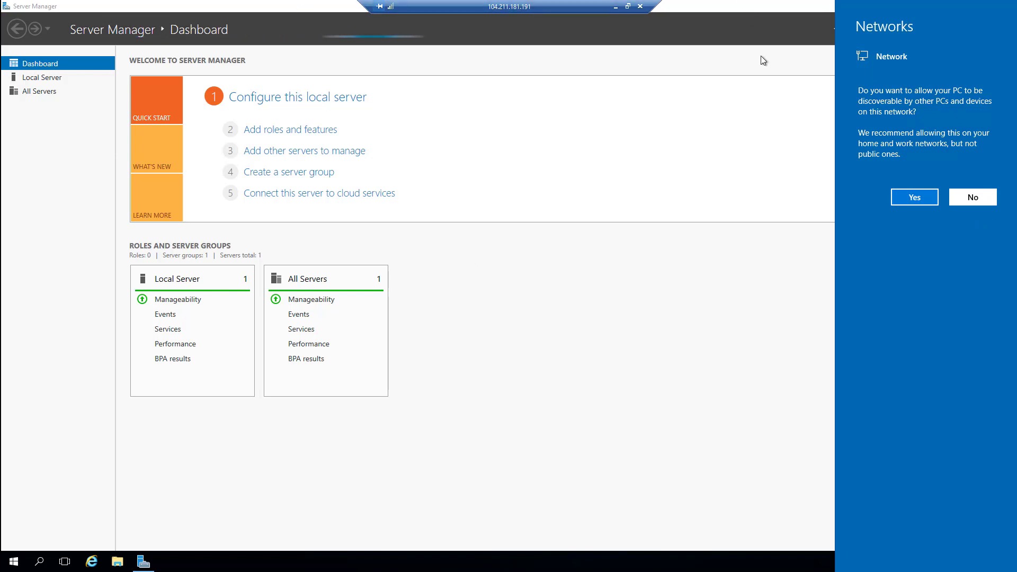
click(975, 198)
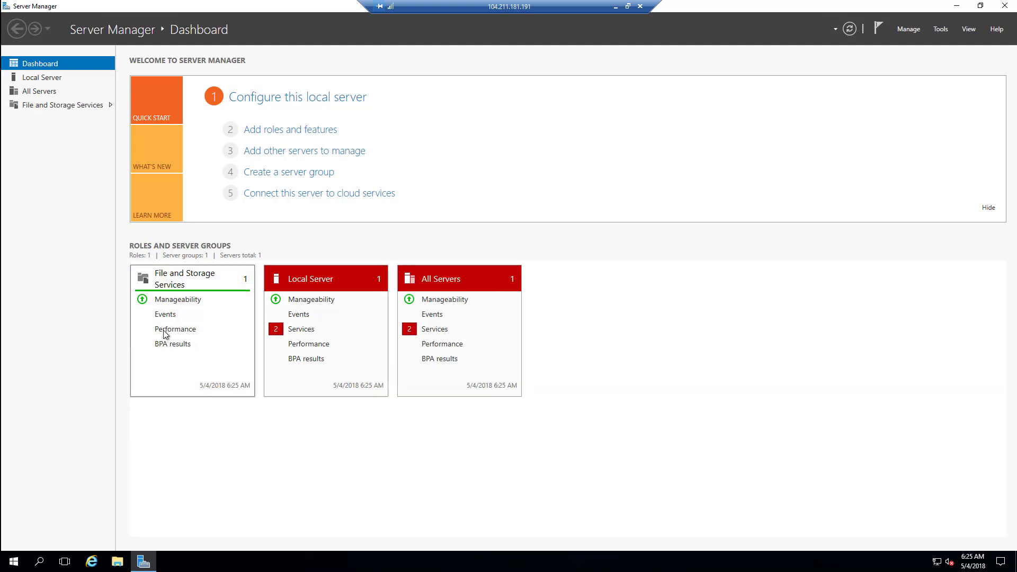
click(326, 324)
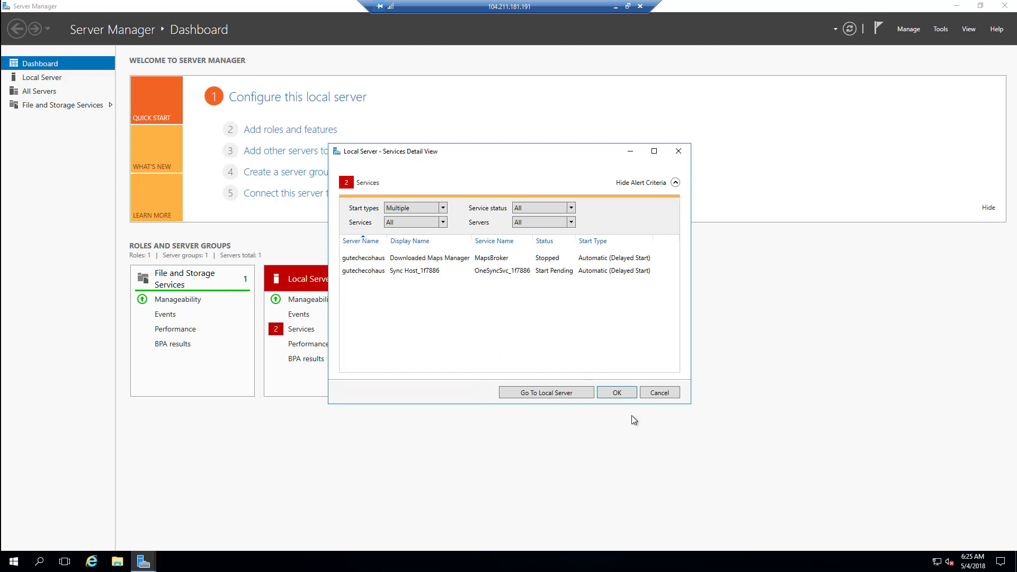
click(659, 392)
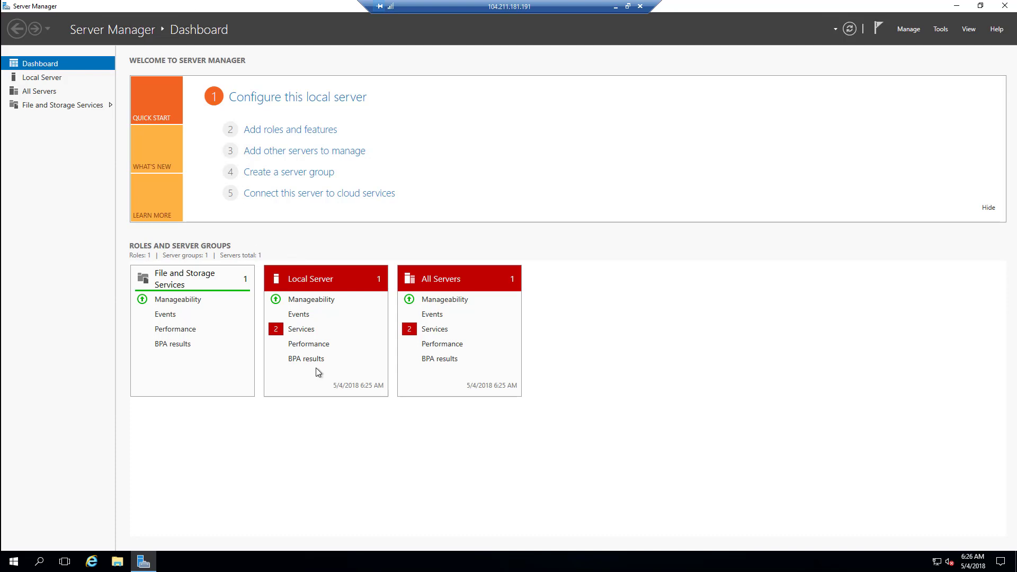
click(303, 331)
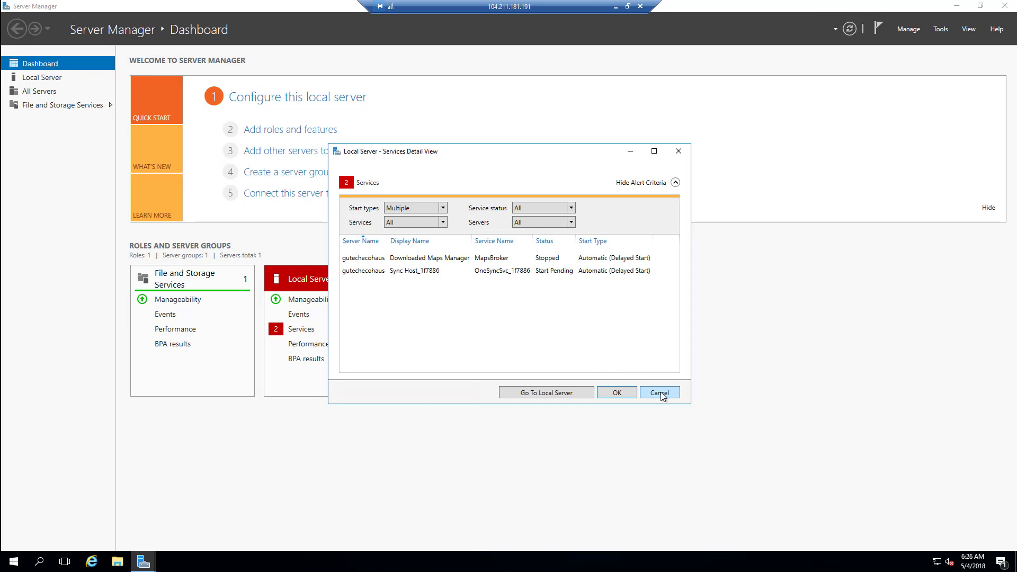
click(659, 393)
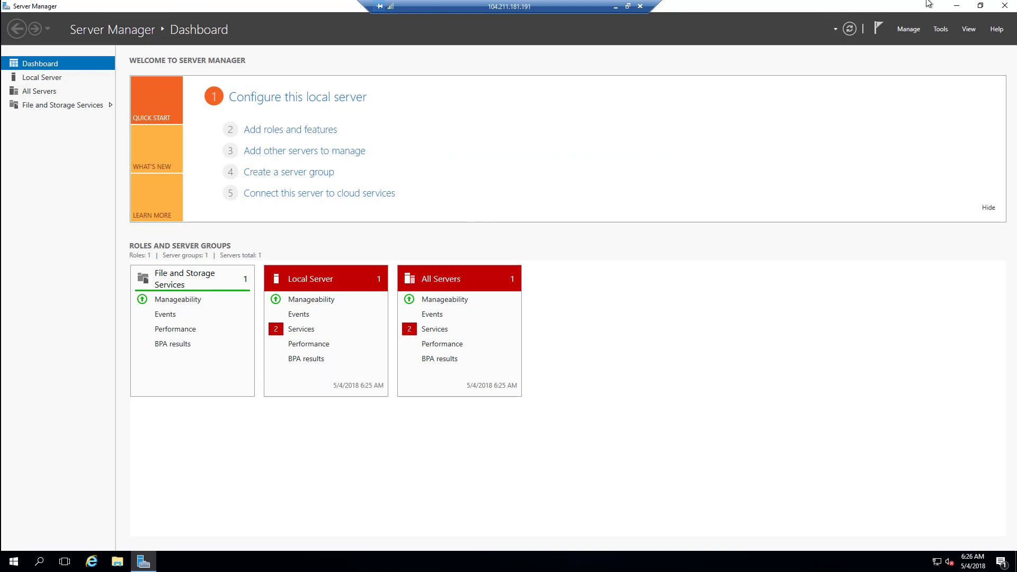
Step: Close Server Manager, relaunch it from Start, then minimize it once the dashboard shows File and Storage Services
click(1005, 8)
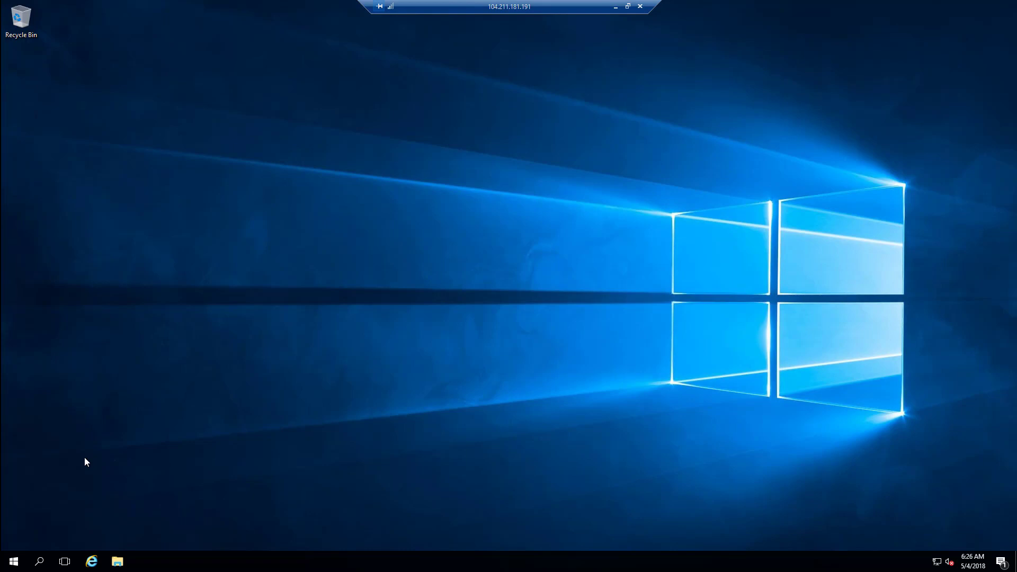
key(super)
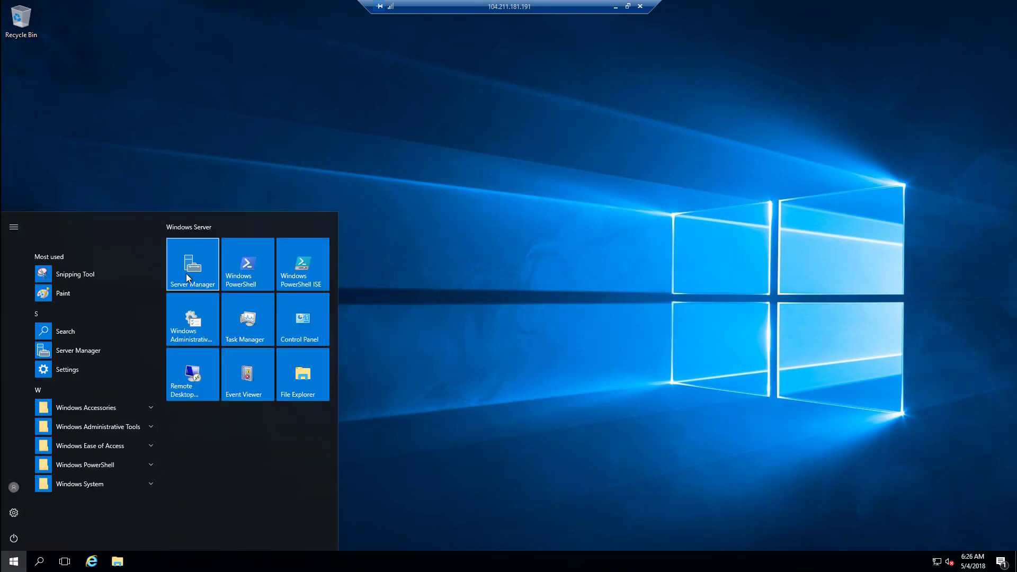
click(257, 254)
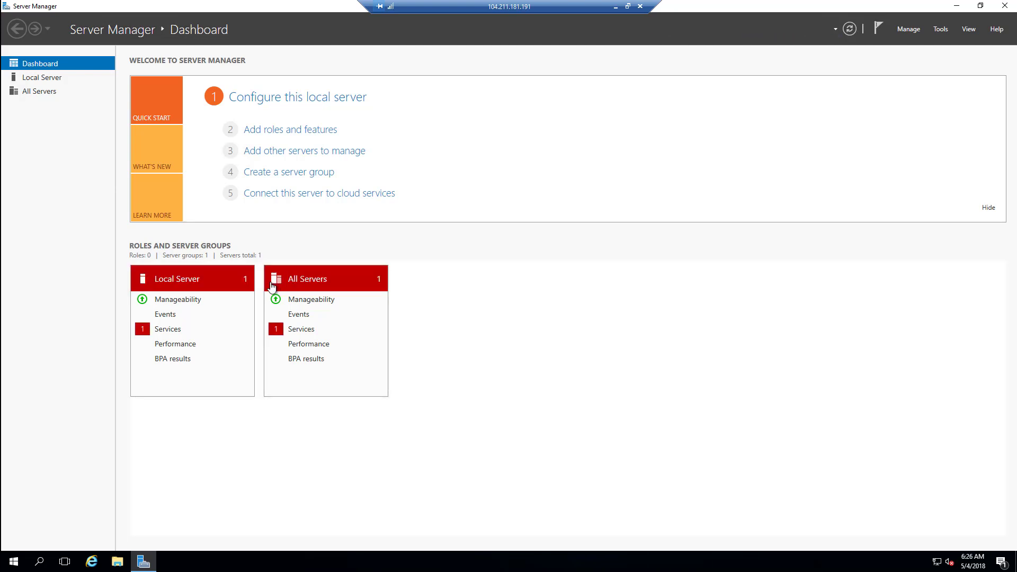
click(319, 344)
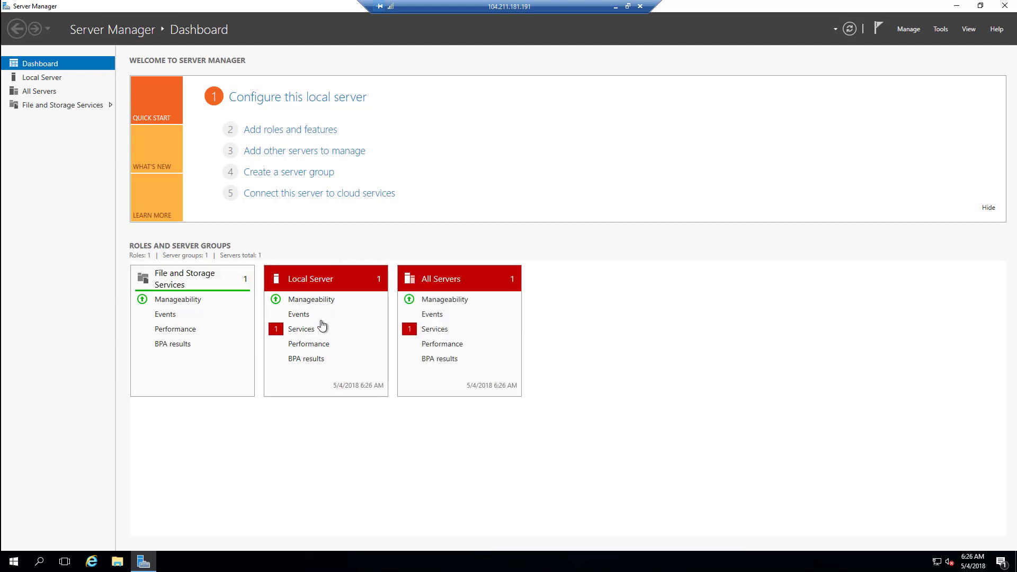
click(957, 7)
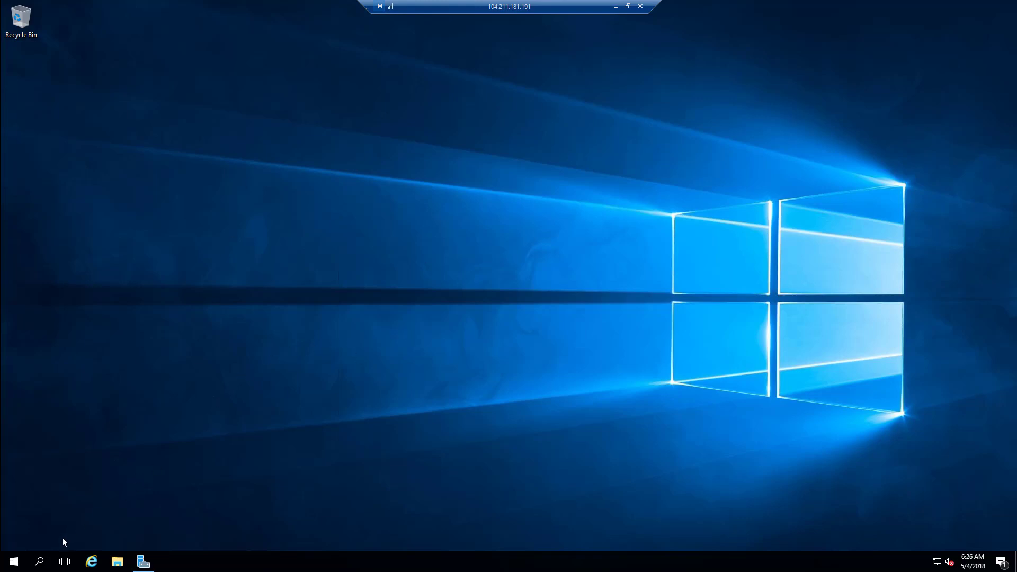
Step: Search the system for 'windows update', dismiss the empty results, and reopen the Start menu
click(12, 565)
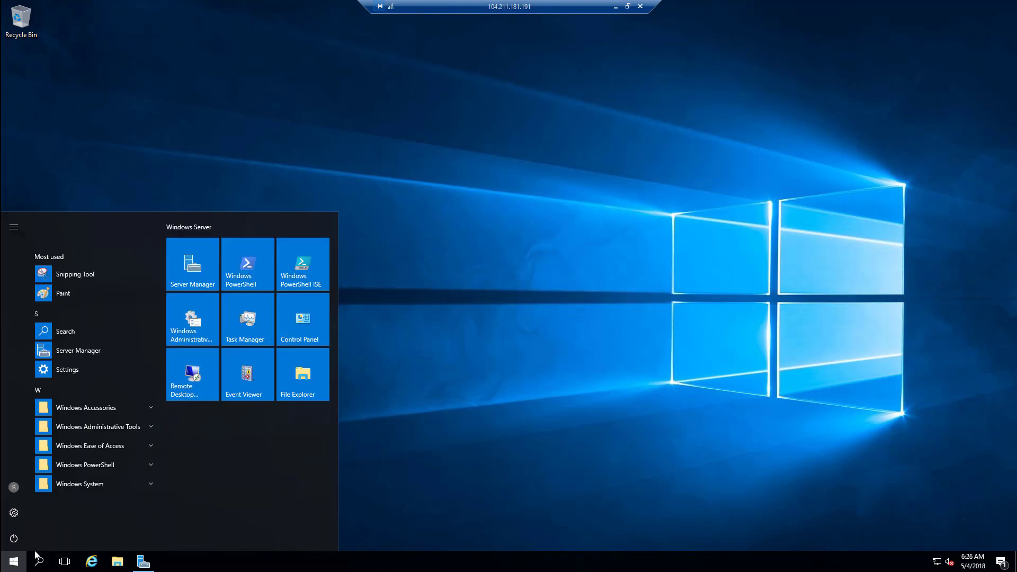
click(36, 556)
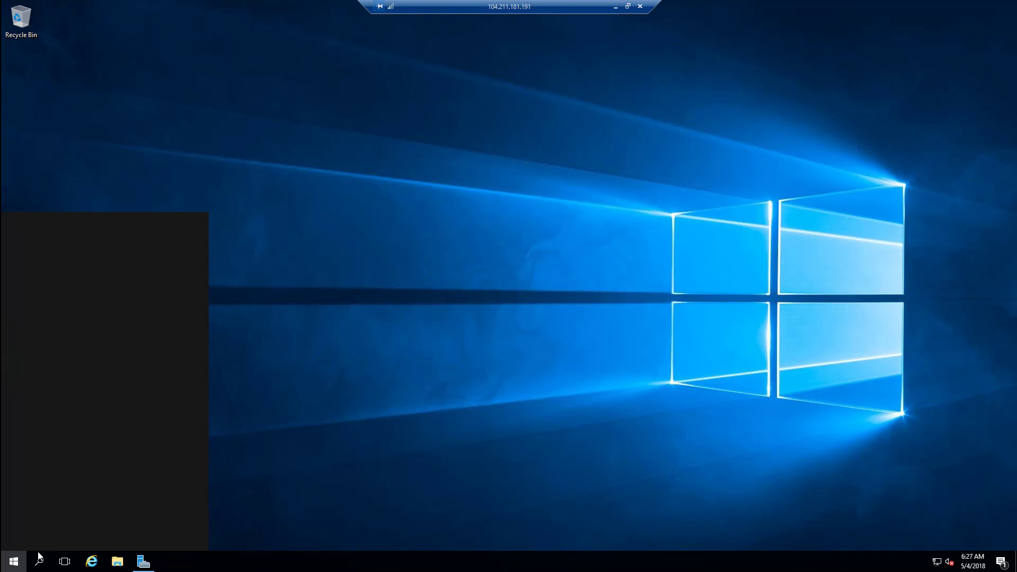
text(w)
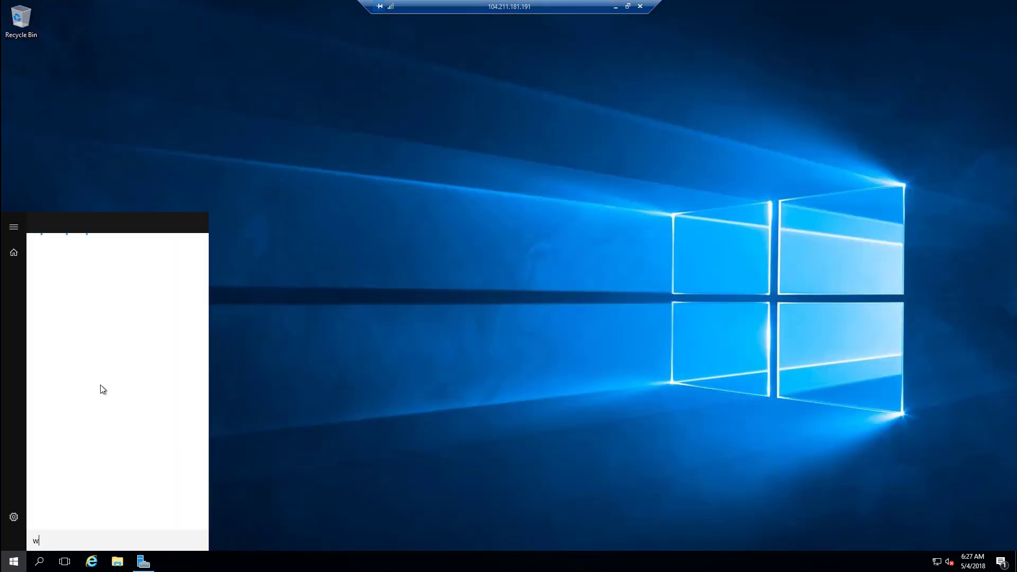
text(i)
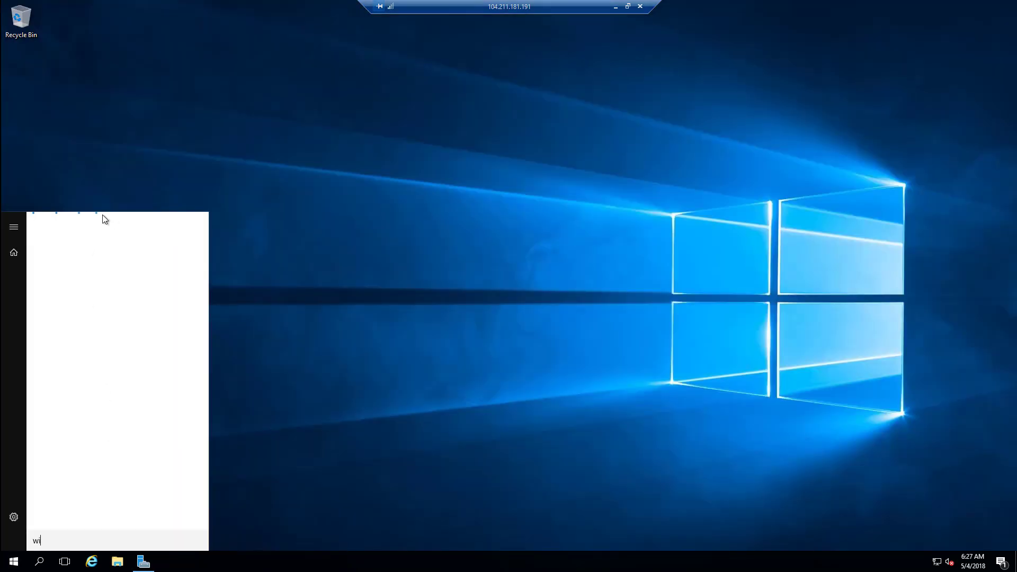
text(ndows update)
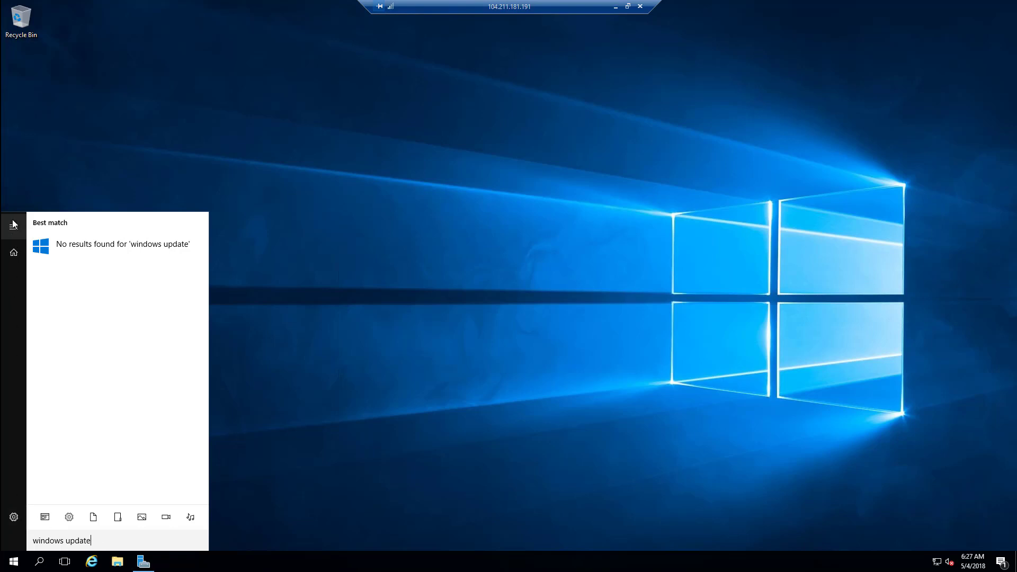
click(11, 567)
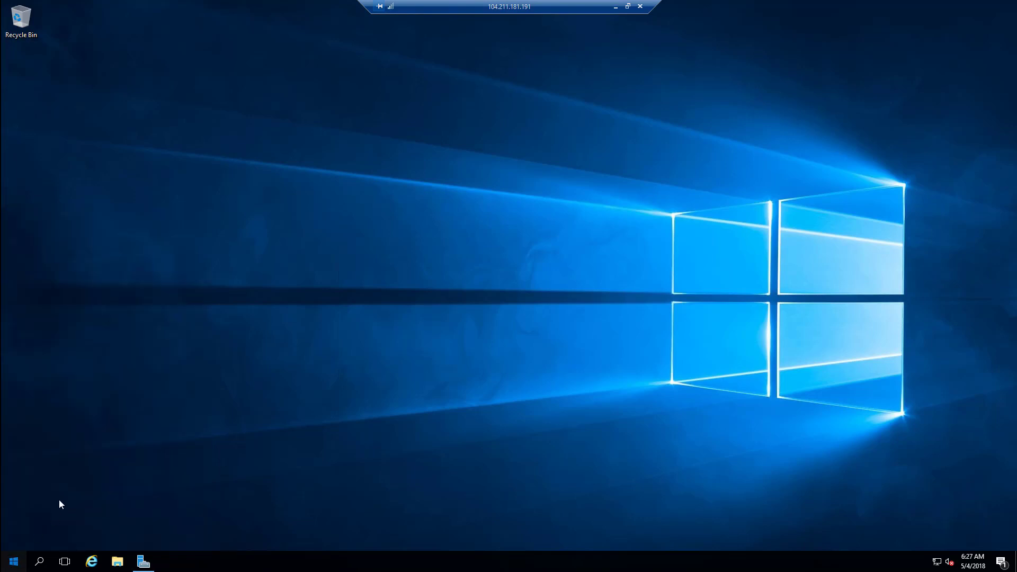
click(14, 562)
click(14, 563)
key(super)
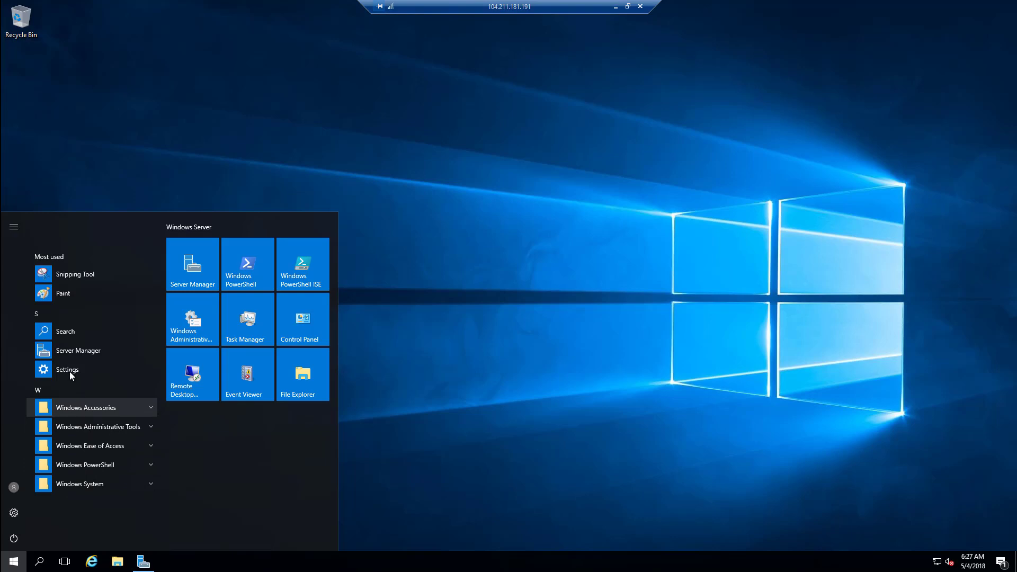
Step: Expand the Windows System app group in Start and scroll through its apps
click(67, 484)
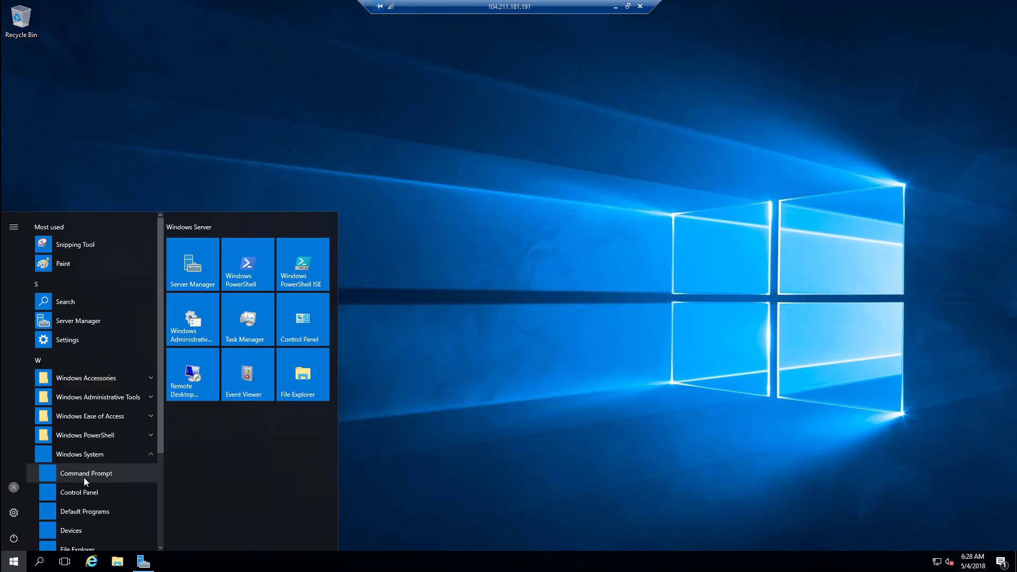
scroll(91, 458, down, 3)
scroll(91, 457, up, 3)
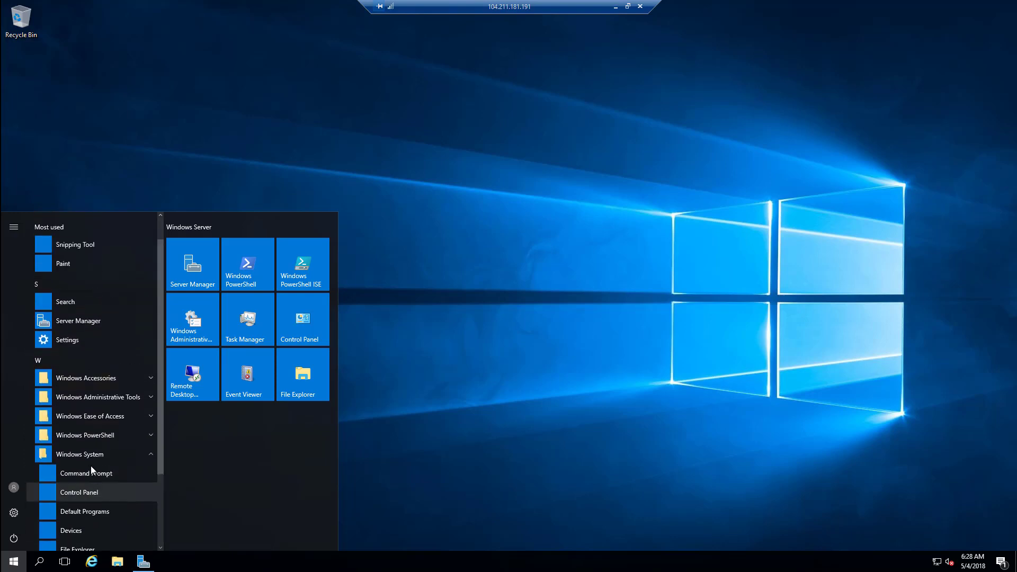
scroll(91, 466, down, 3)
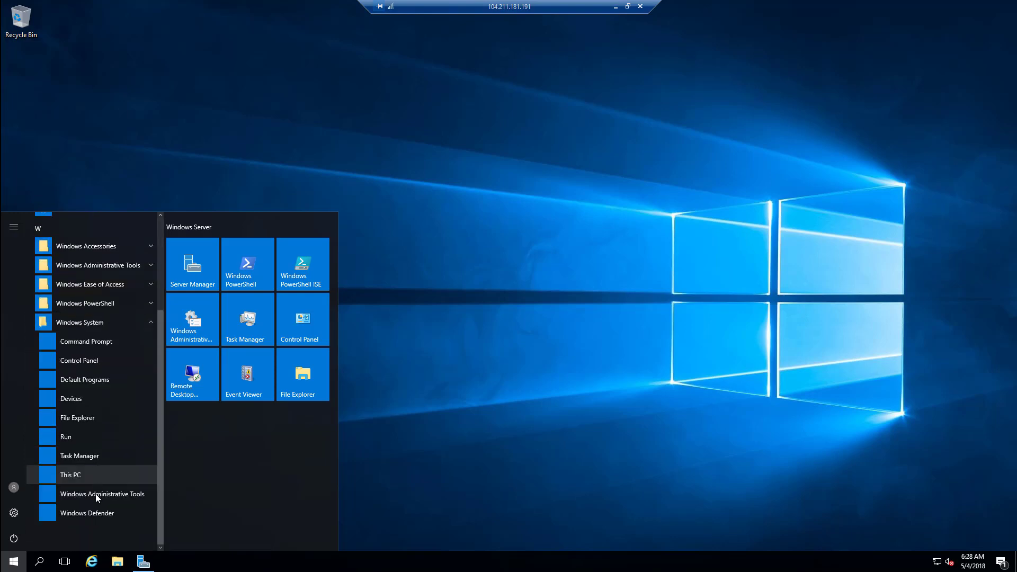
scroll(98, 424, up, 3)
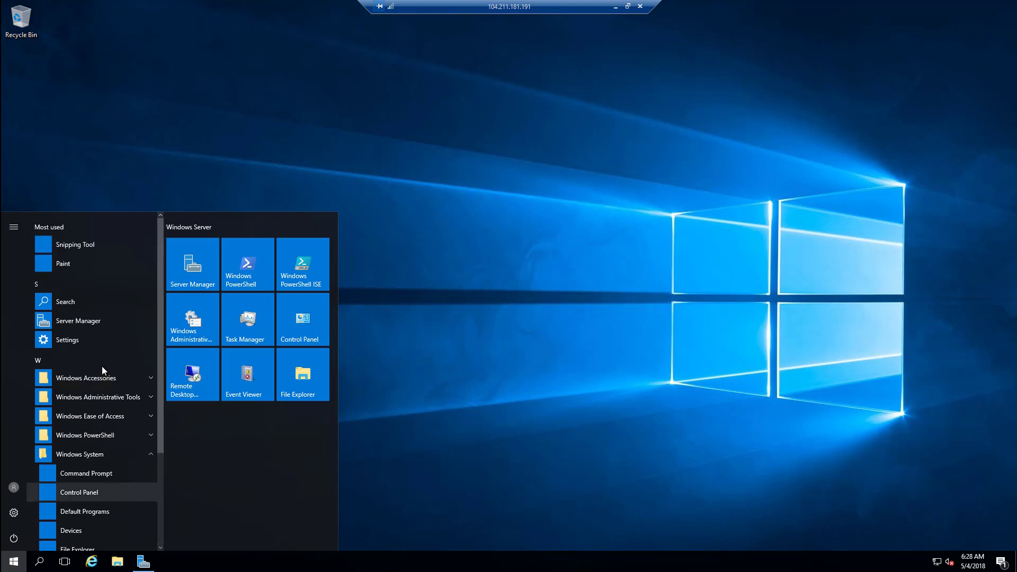
Step: Expand Windows Administrative Tools, scroll through its list, then close the Start menu
click(99, 396)
scroll(87, 438, down, 8)
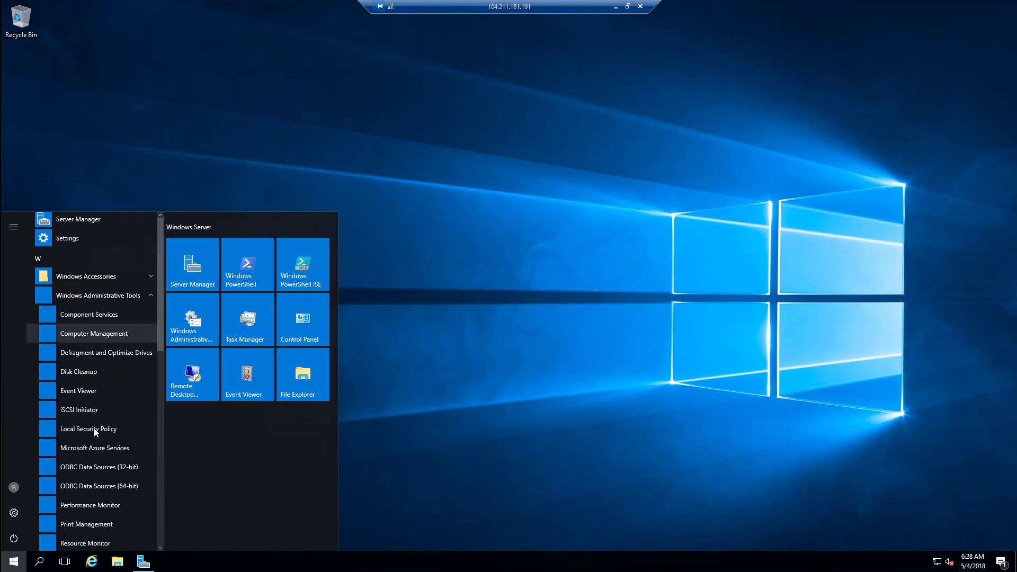
scroll(91, 435, up, 6)
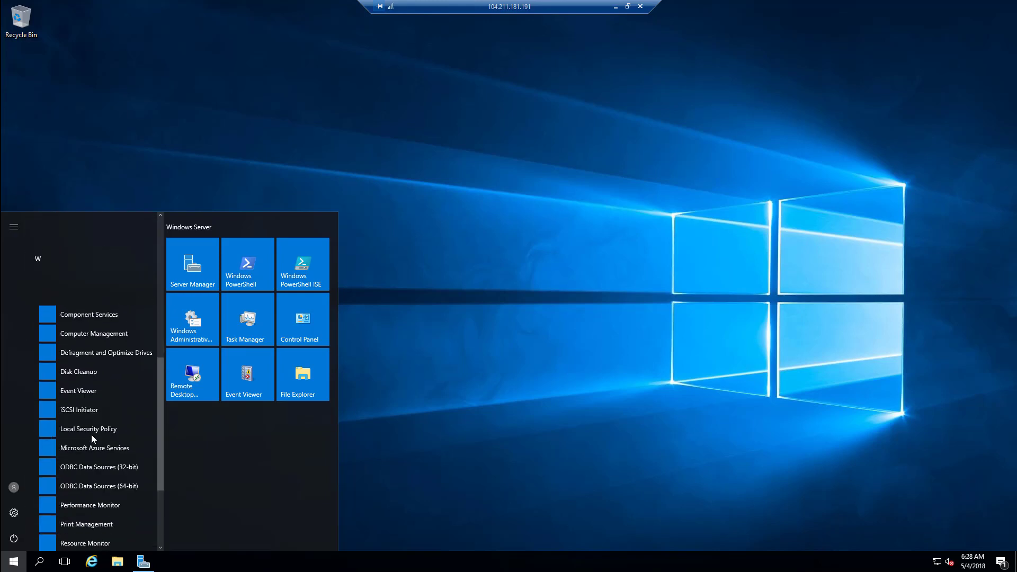
click(13, 562)
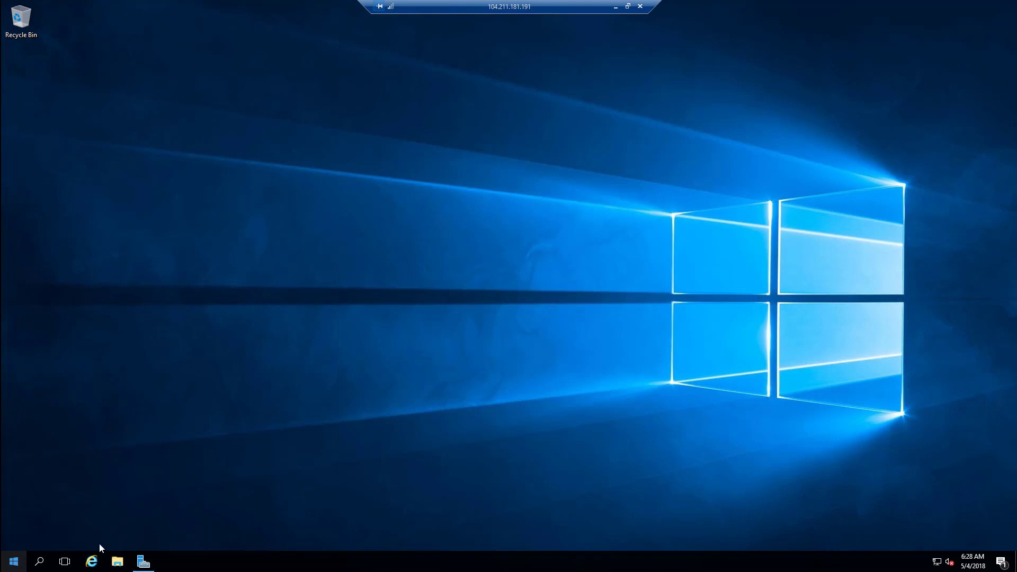
Step: Restore Server Manager from the taskbar, minimize it again, and reopen the Start menu
click(145, 563)
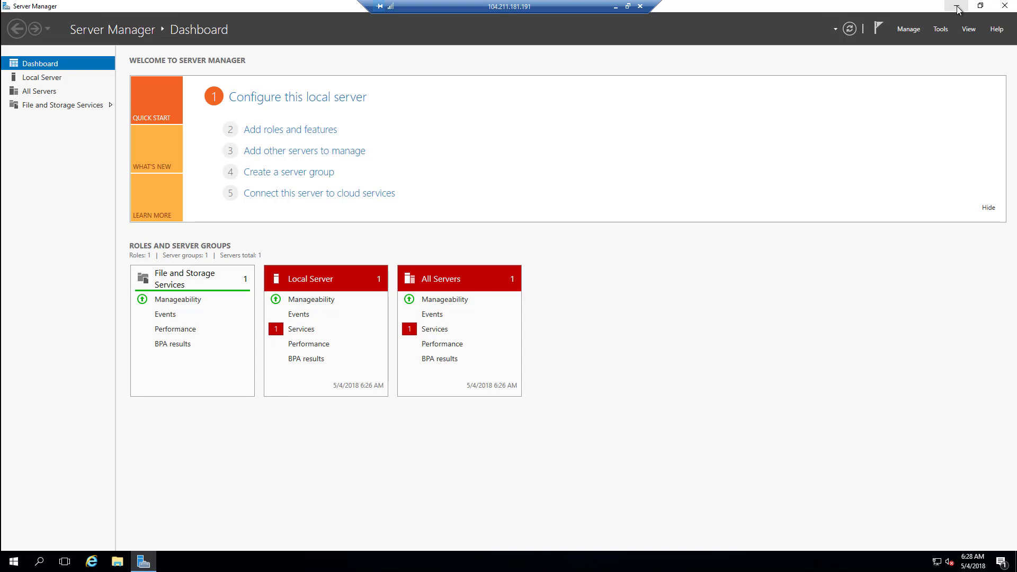
click(956, 8)
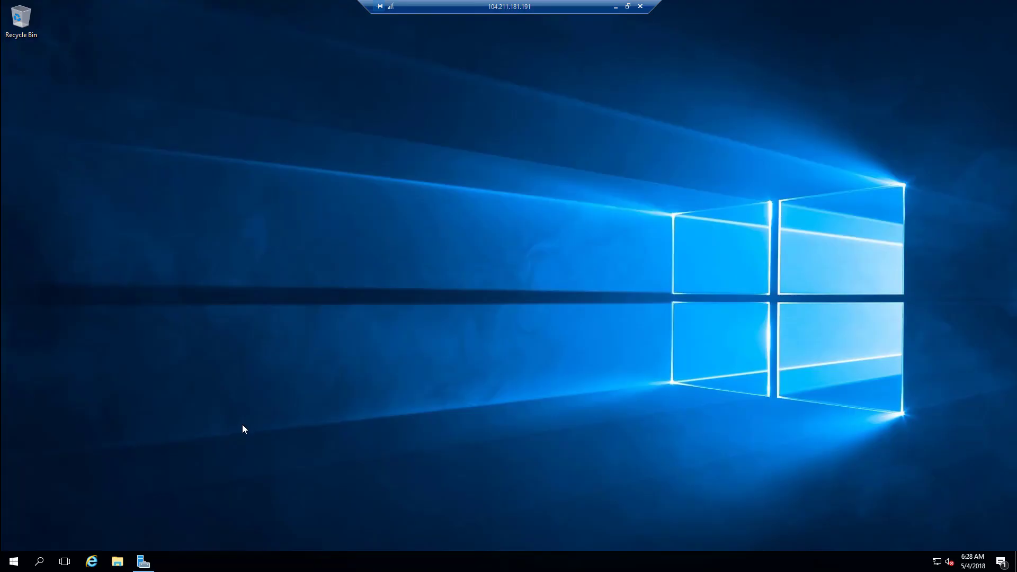
click(14, 561)
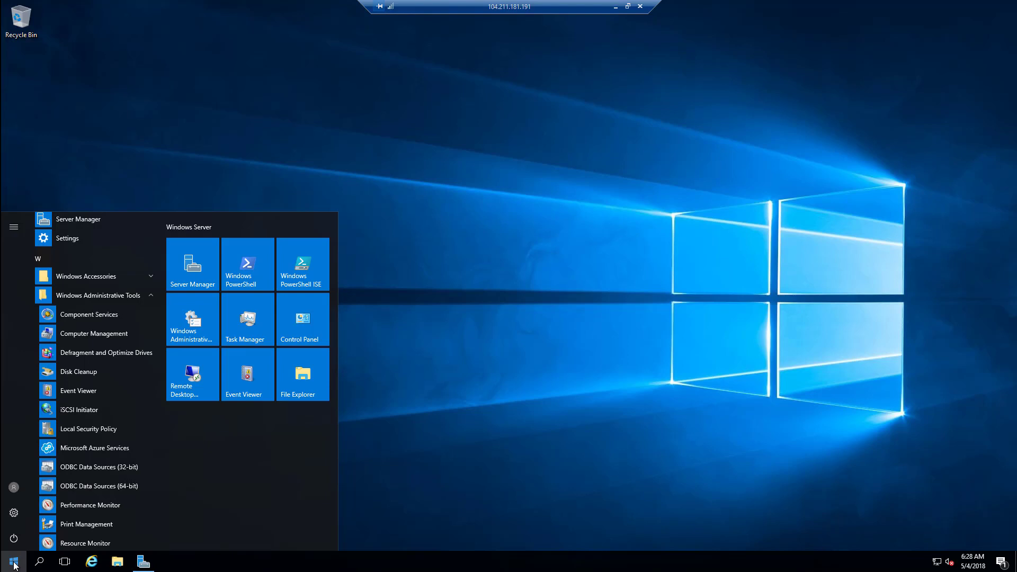
Step: Search Start for 'update', then dismiss the empty results and taskbar context menus
text(update)
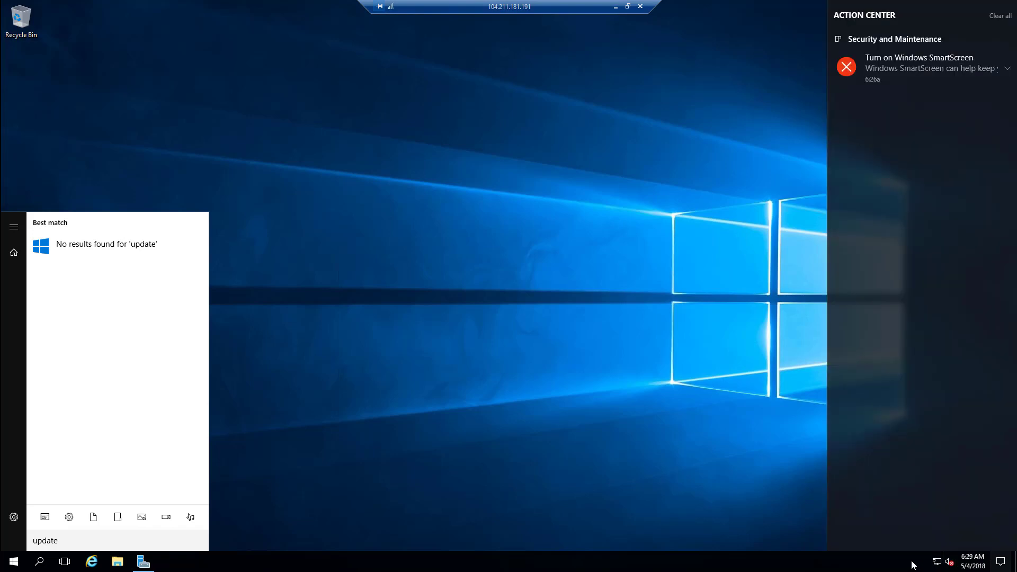
right_click(855, 566)
click(834, 568)
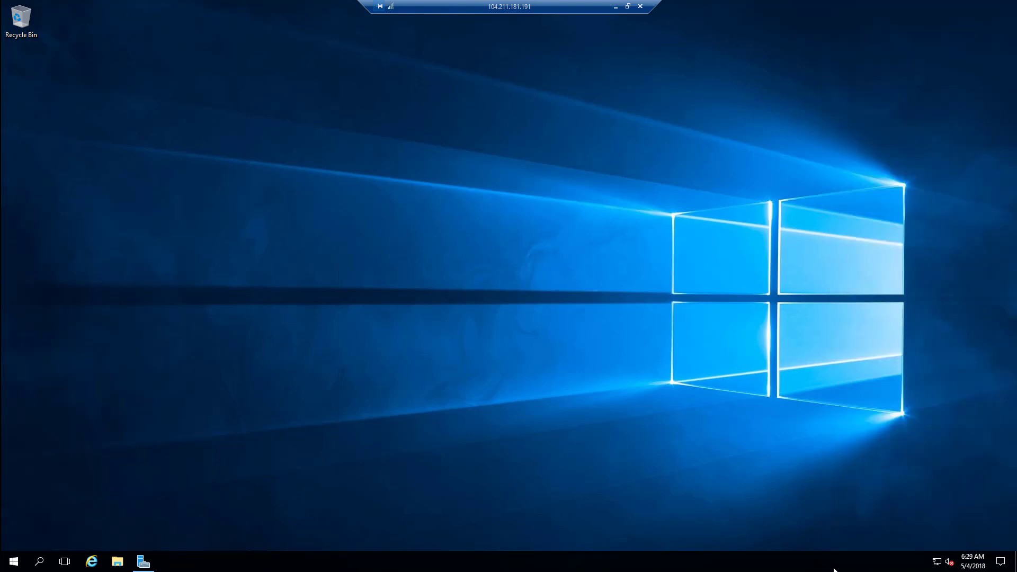
right_click(885, 567)
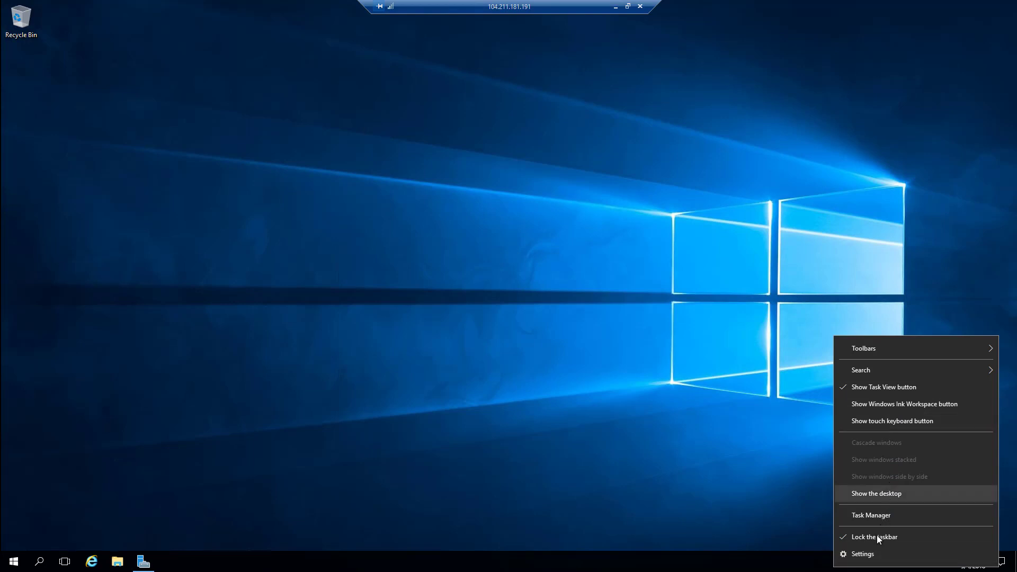
click(874, 566)
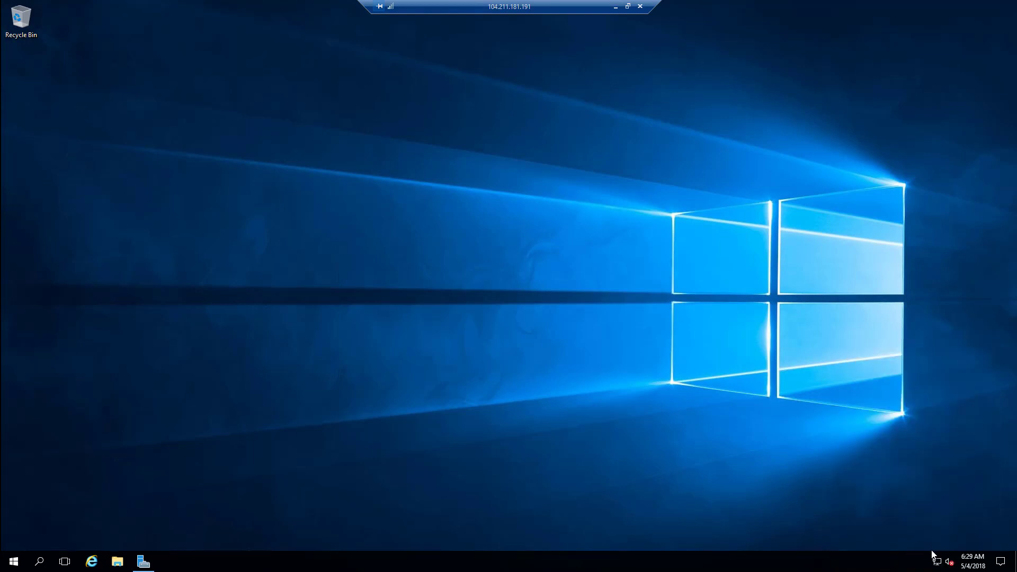